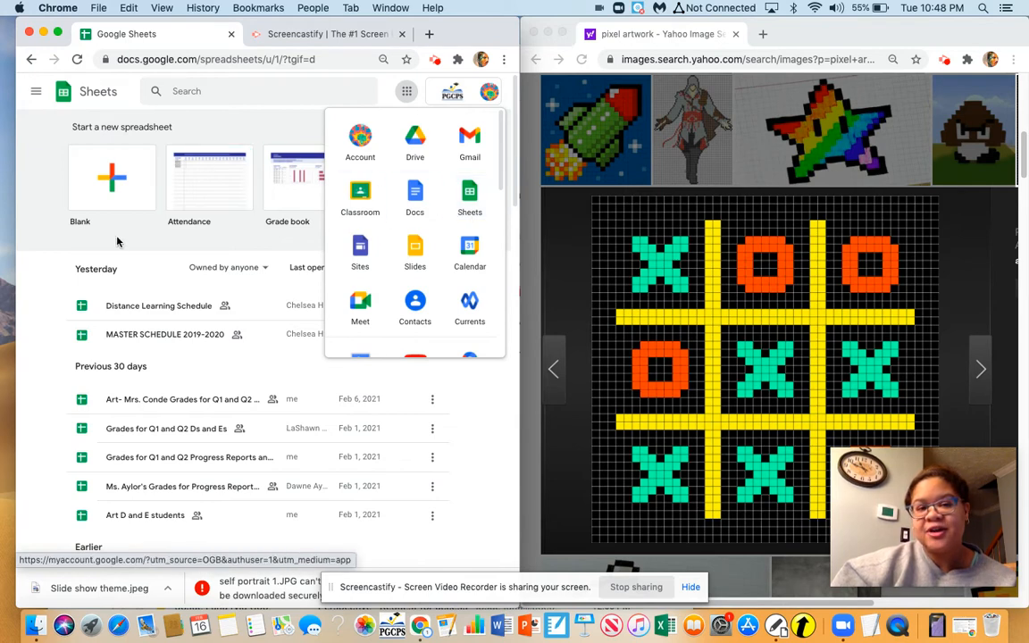
# - Create a new blank spreadsheet
pyautogui.click(121, 199)
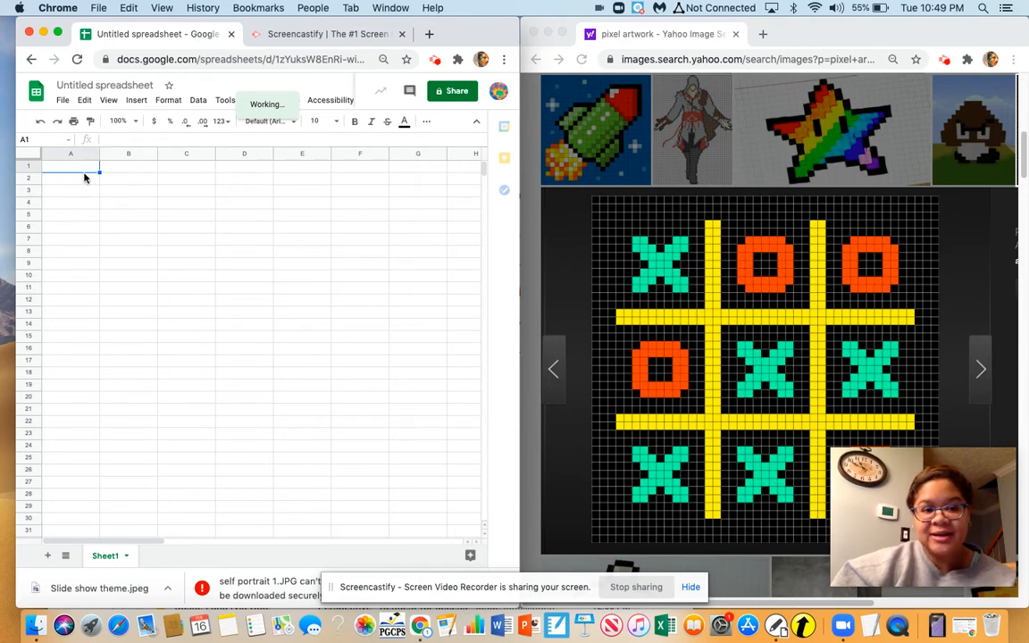
pyautogui.press('super+a')
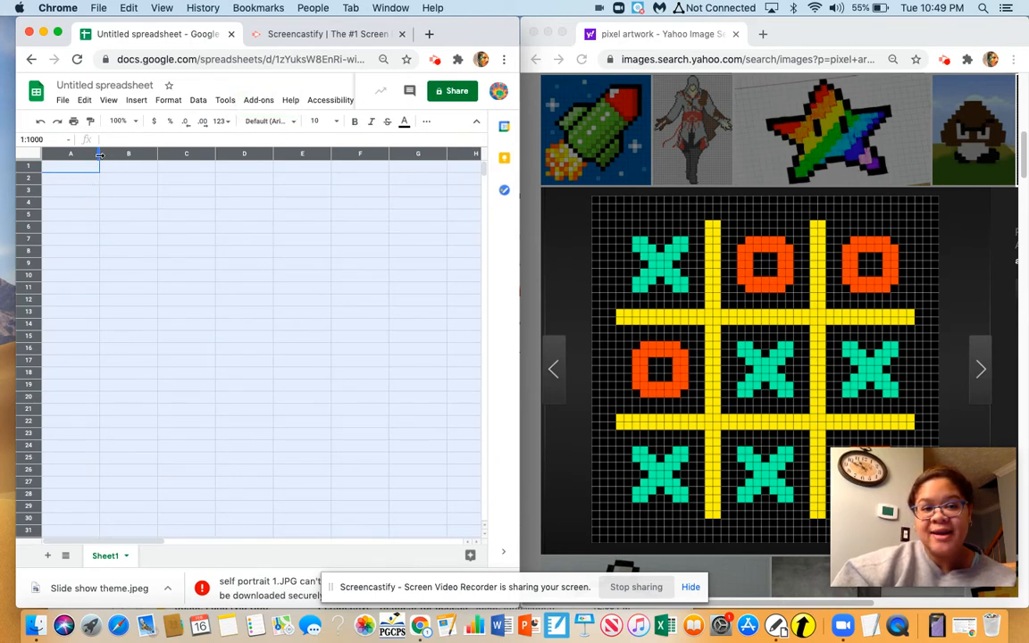
pyautogui.moveTo(100, 155); pyautogui.dragTo(57, 155)
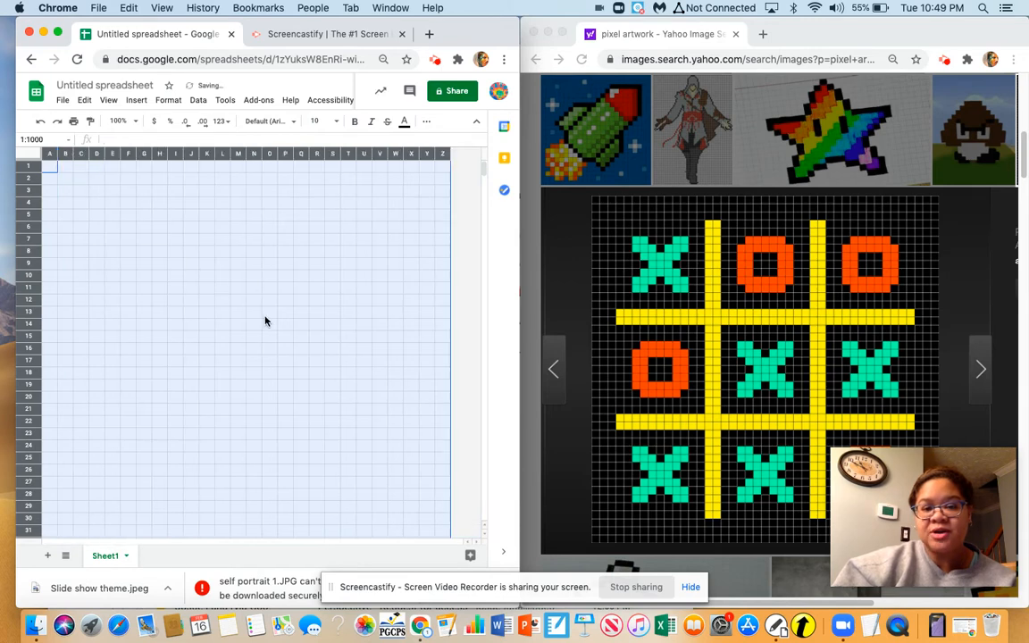
pyautogui.click(295, 355)
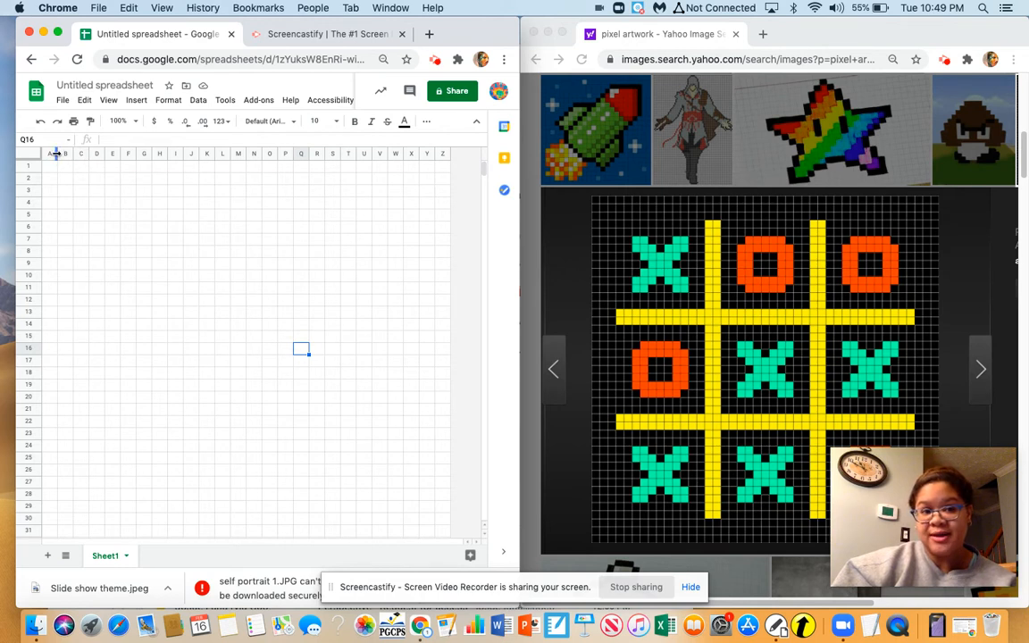
pyautogui.press('super+z')
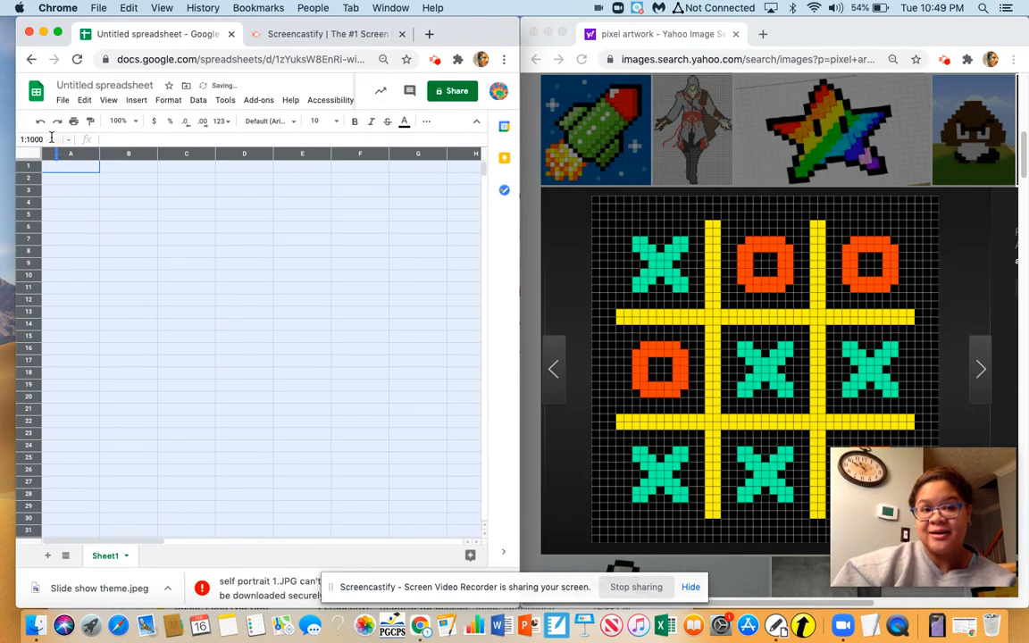
pyautogui.click(77, 216)
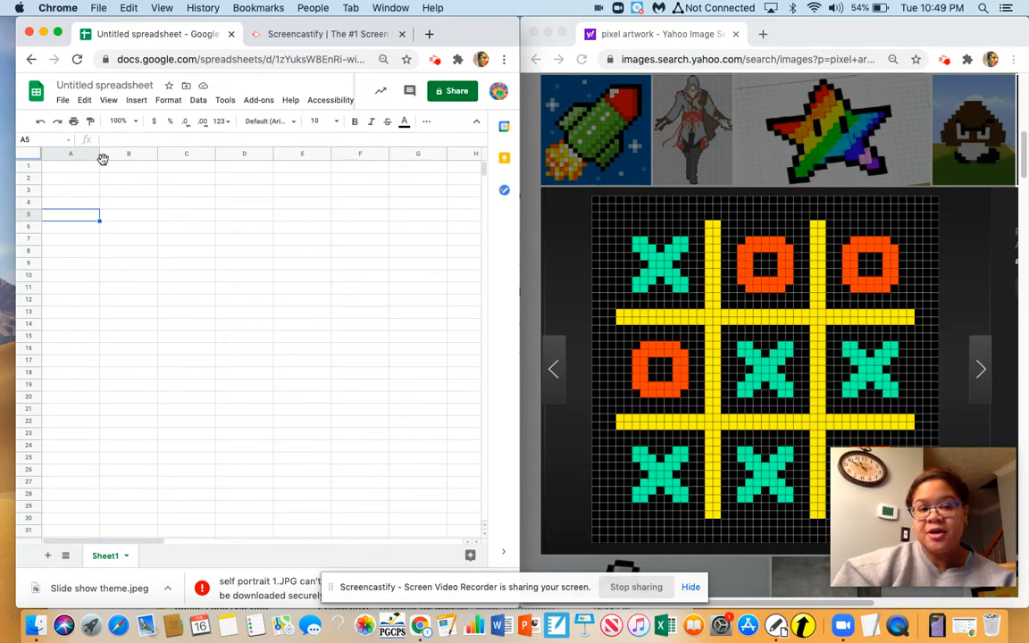
# - Narrow all columns of the sheet at once so the cells are small, roughly square pixels and columns A to Z fit in view
pyautogui.press('super+a')
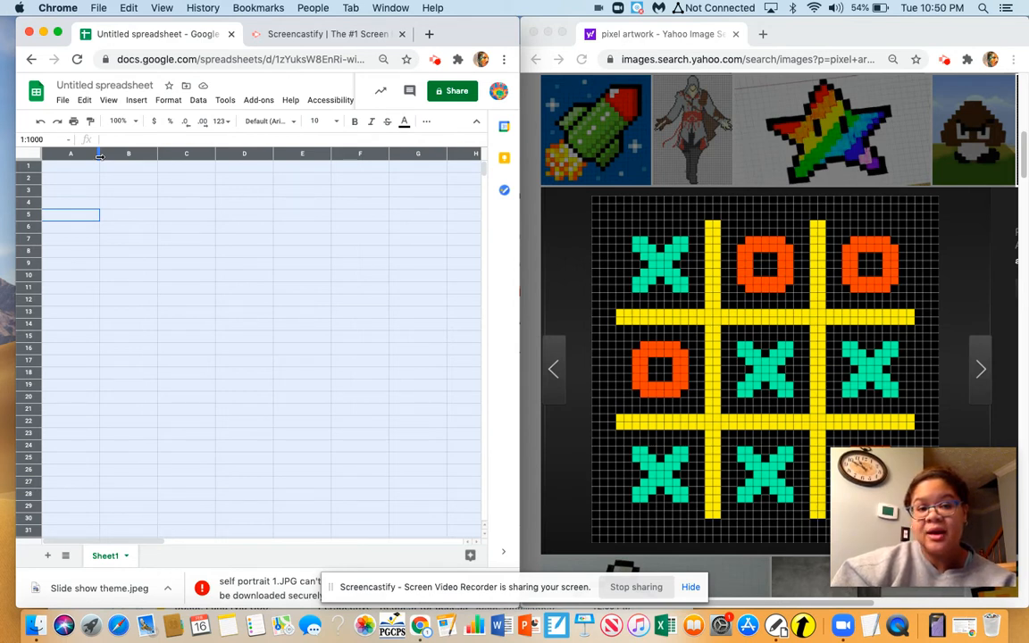
pyautogui.moveTo(99, 156)
pyautogui.mouseDown()
pyautogui.moveTo(88, 155)
pyautogui.moveTo(98, 154)
pyautogui.mouseUp()
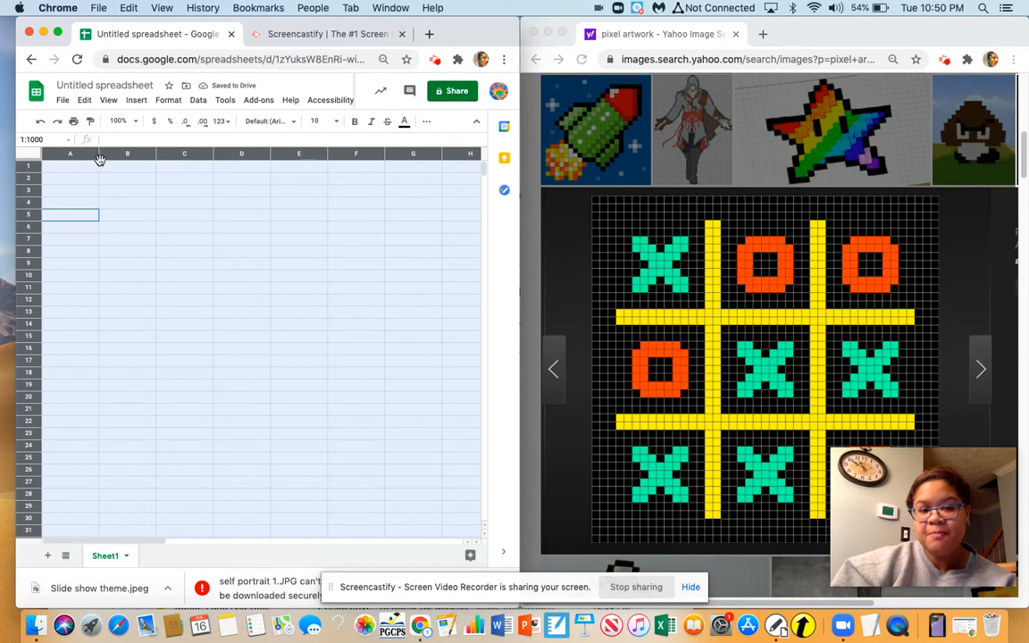
pyautogui.moveTo(99, 155); pyautogui.dragTo(64, 157)
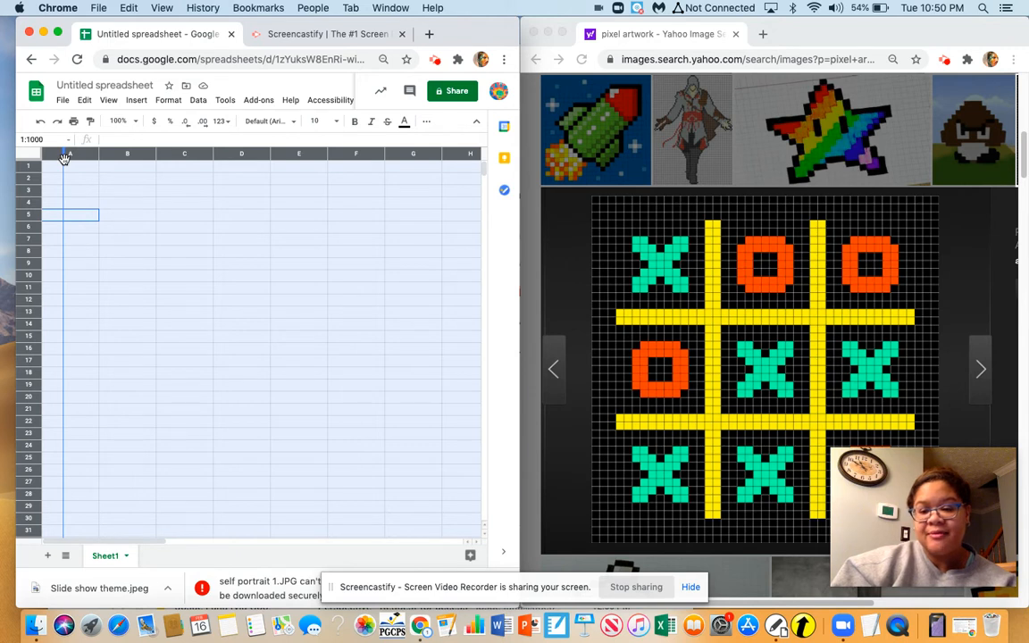
pyautogui.moveTo(64, 157); pyautogui.dragTo(63, 157)
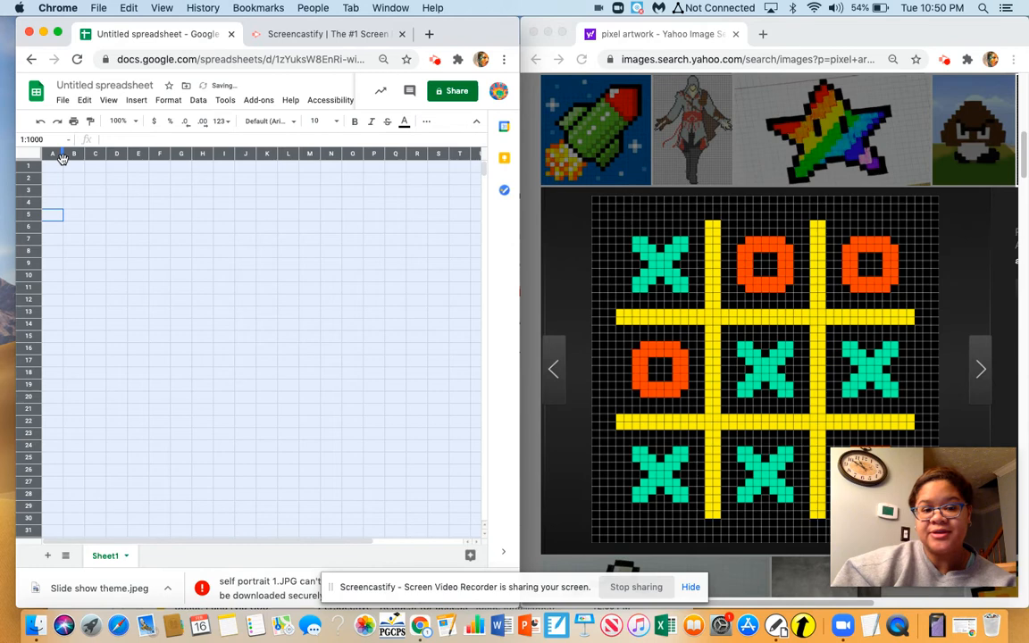
pyautogui.click(95, 214)
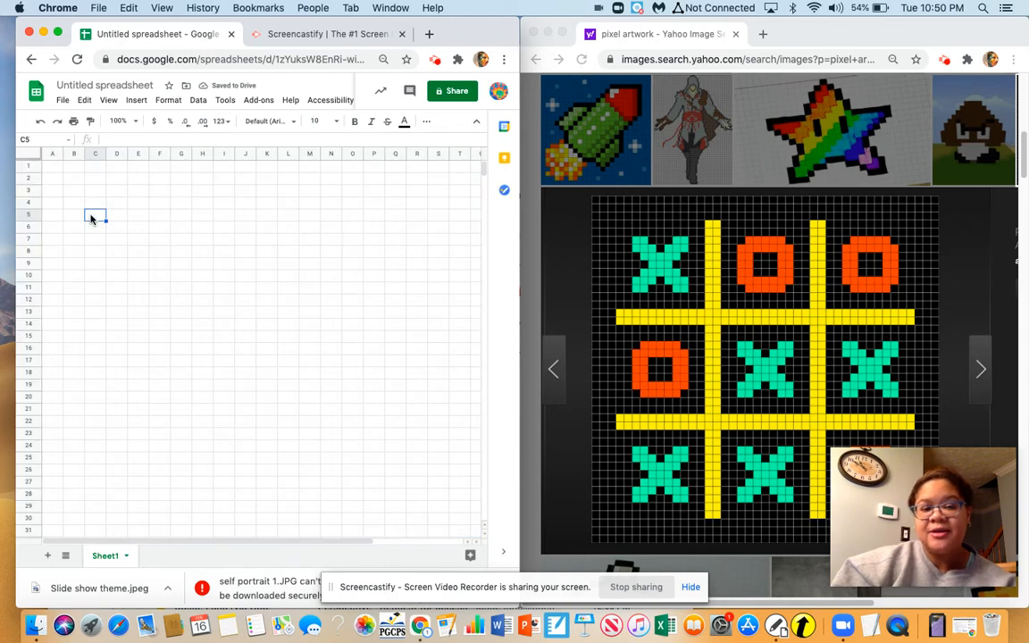
pyautogui.press('super+a')
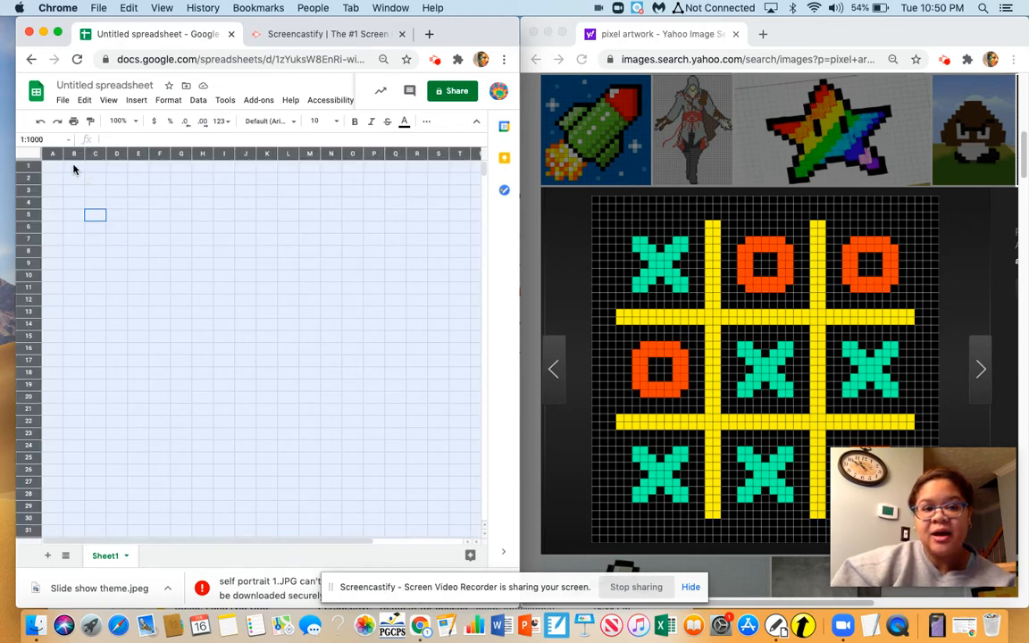
pyautogui.moveTo(59, 154); pyautogui.dragTo(53, 157)
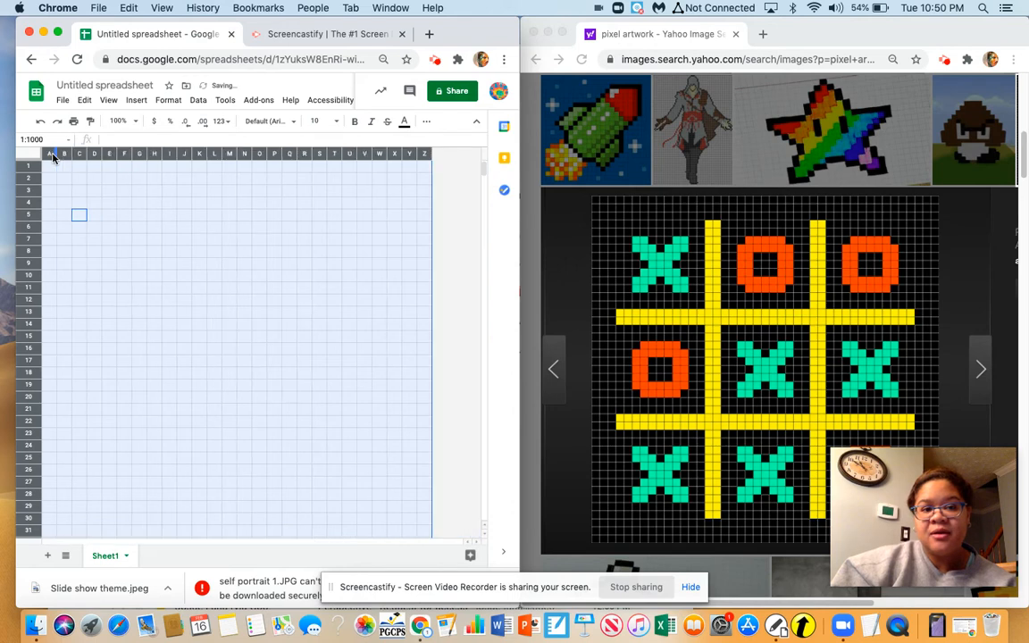
pyautogui.click(140, 215)
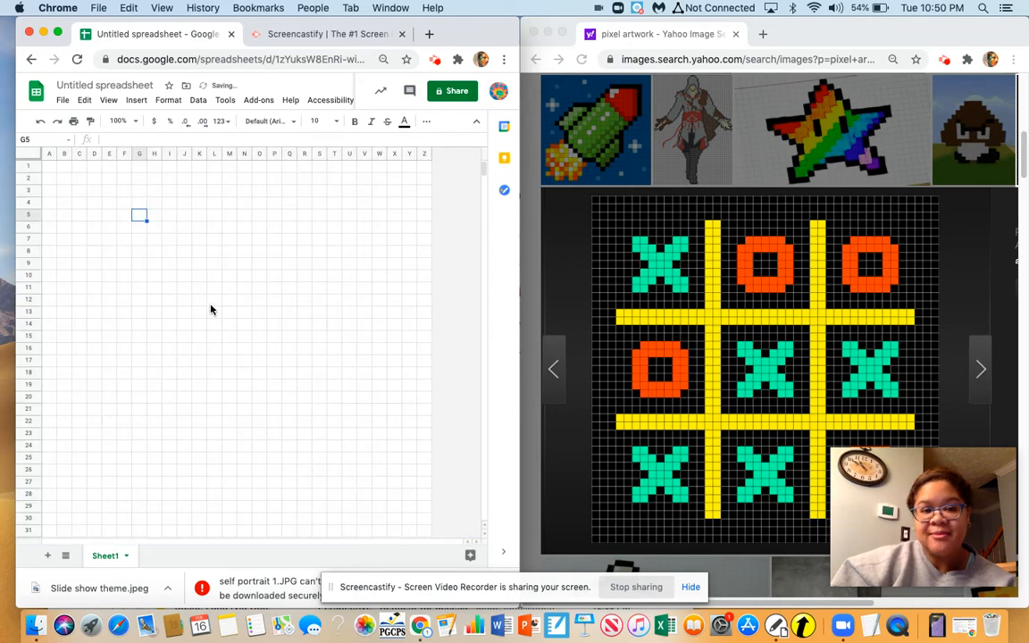
# - Widen the browser window to reach the fill colour tool and fill cells G3:H28 with yellow
pyautogui.click(140, 193)
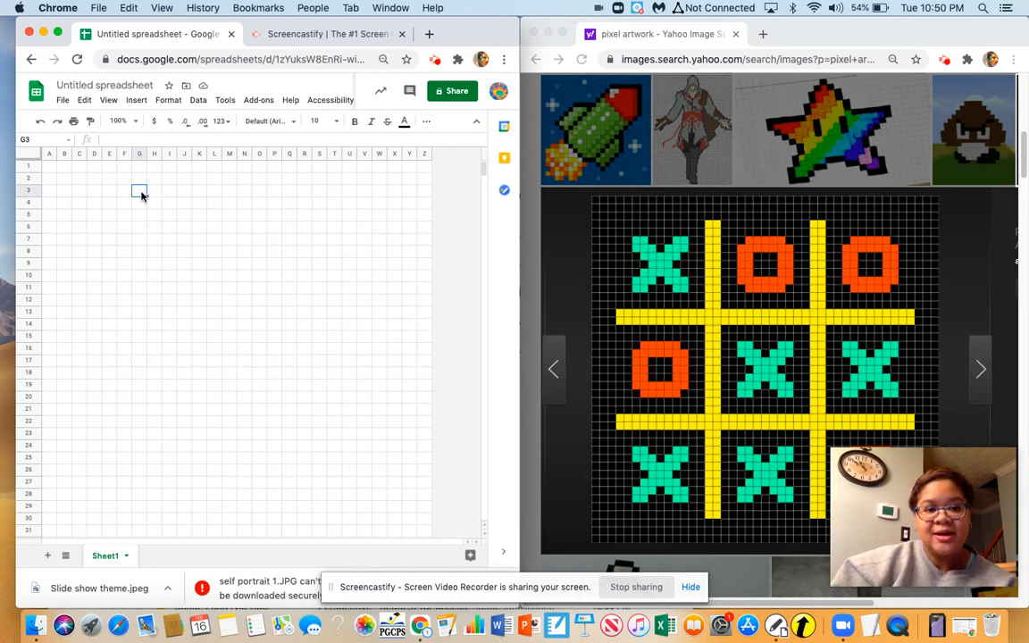
pyautogui.moveTo(143, 195); pyautogui.dragTo(155, 499)
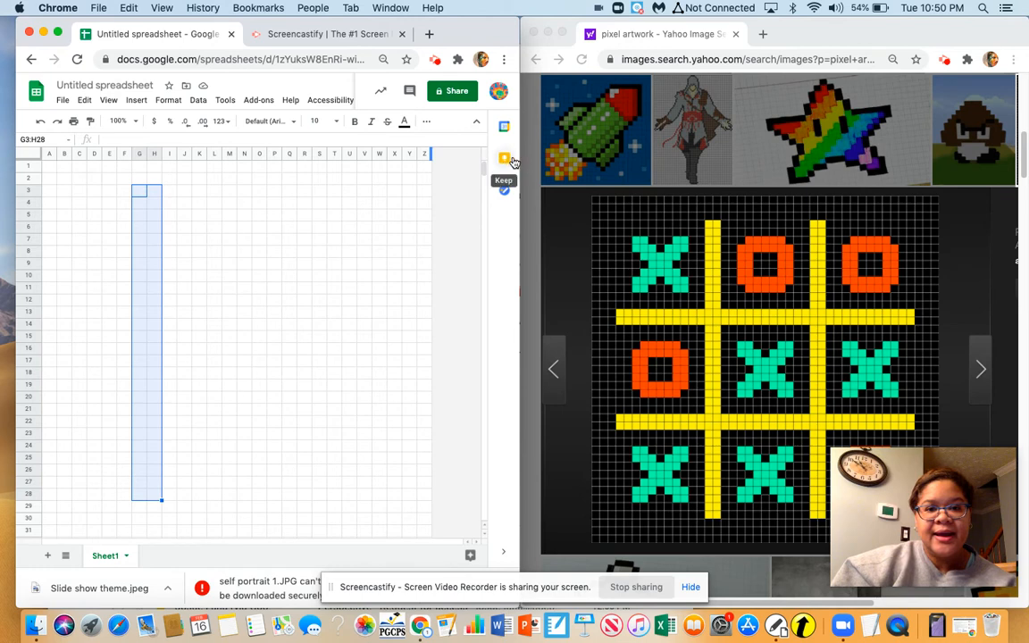
pyautogui.moveTo(518, 158); pyautogui.dragTo(699, 161)
pyautogui.click(426, 122)
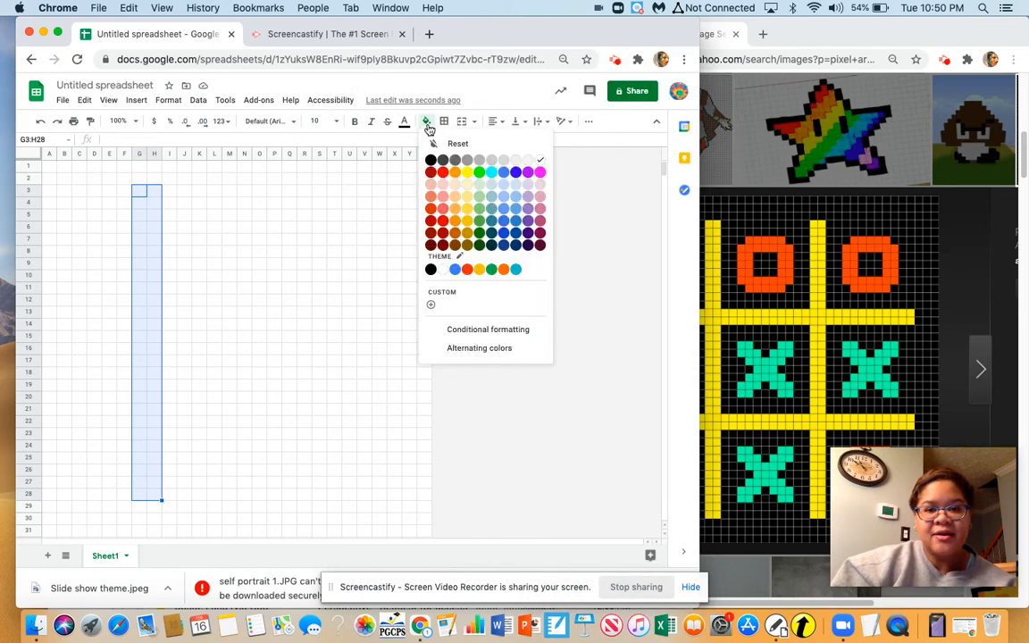
pyautogui.click(465, 173)
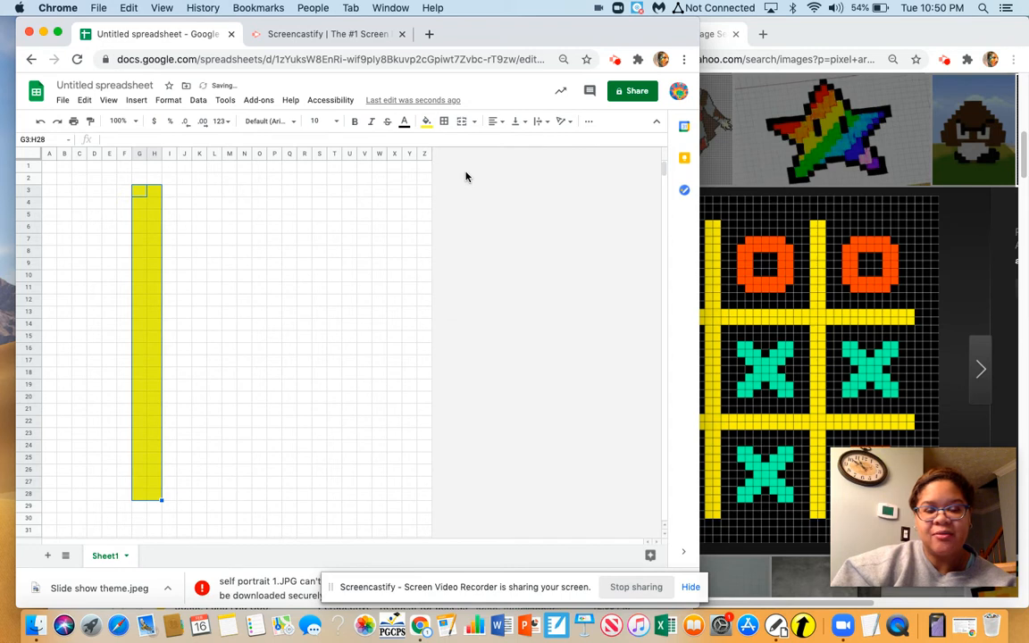
# - Fill the range A1:Z31 with black as the background of the pixel art
pyautogui.moveTo(53, 169); pyautogui.dragTo(170, 287)
pyautogui.moveTo(248, 384); pyautogui.dragTo(423, 536)
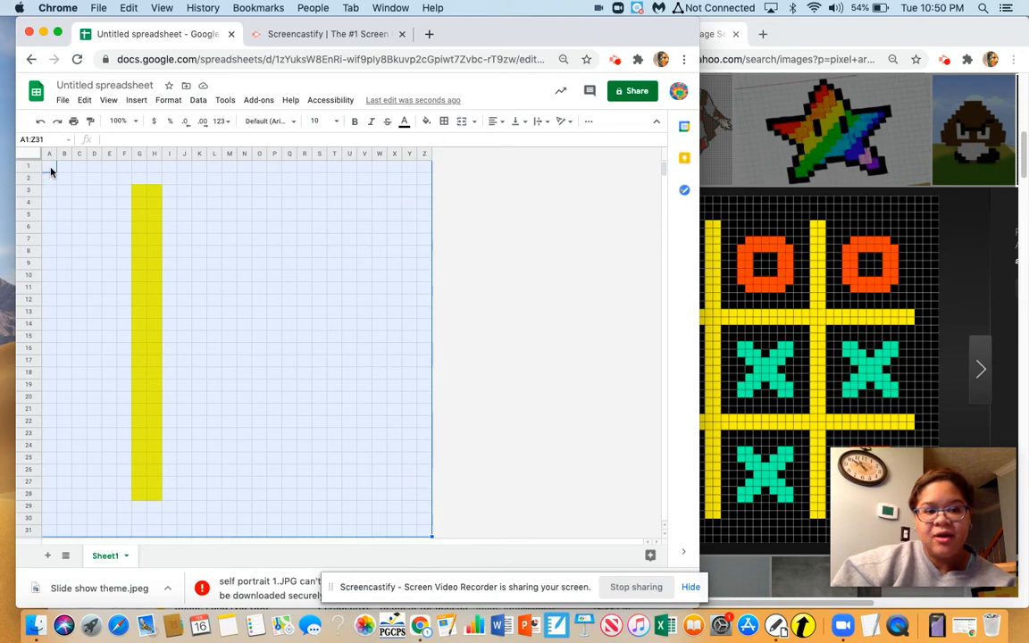
pyautogui.moveTo(51, 171); pyautogui.dragTo(425, 535)
pyautogui.click(426, 122)
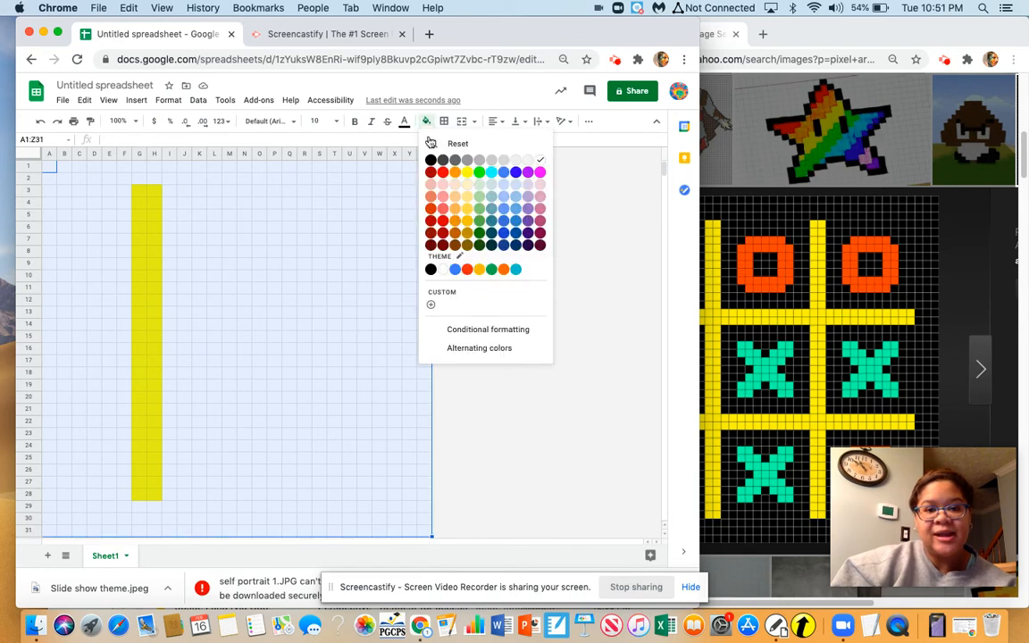
pyautogui.click(428, 158)
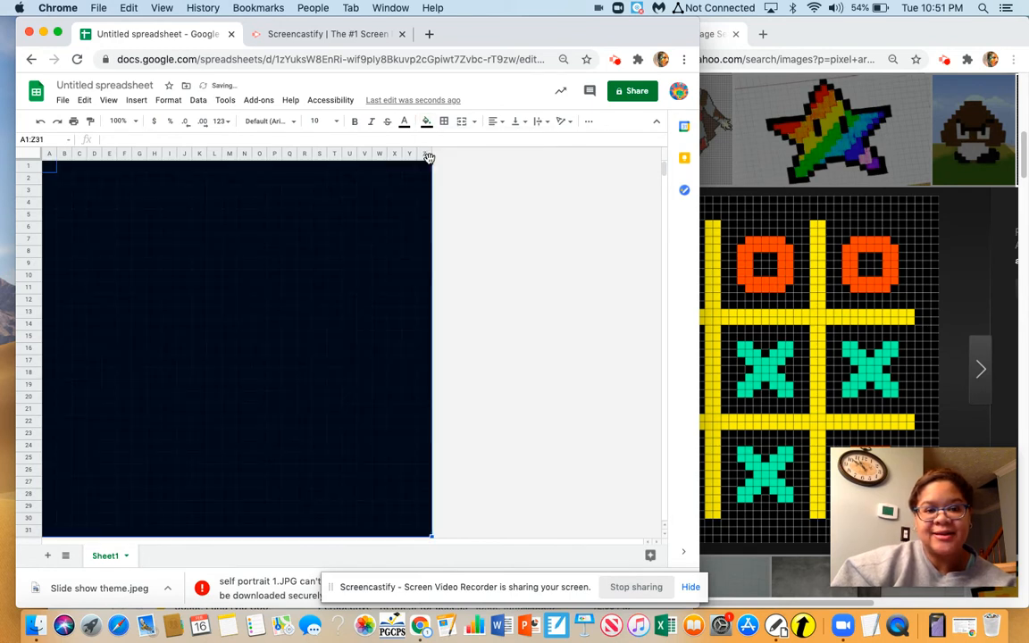
# - Fill cells G5:H27 with bright yellow as the first vertical bar of the tic-tac-toe grid
pyautogui.click(140, 216)
pyautogui.moveTo(141, 216); pyautogui.dragTo(159, 488)
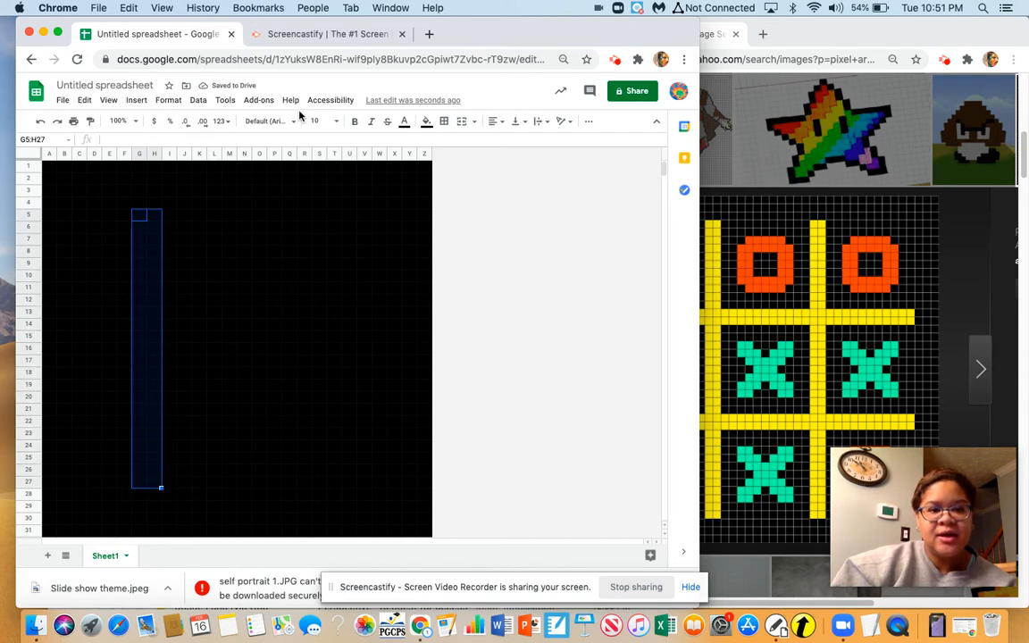
pyautogui.click(432, 122)
pyautogui.click(467, 184)
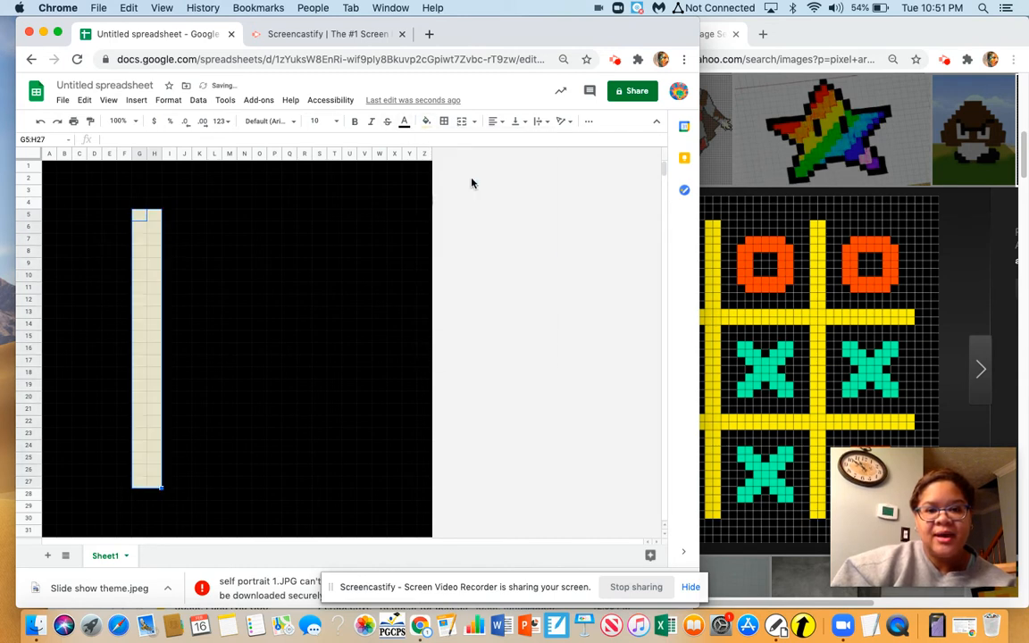
pyautogui.click(426, 121)
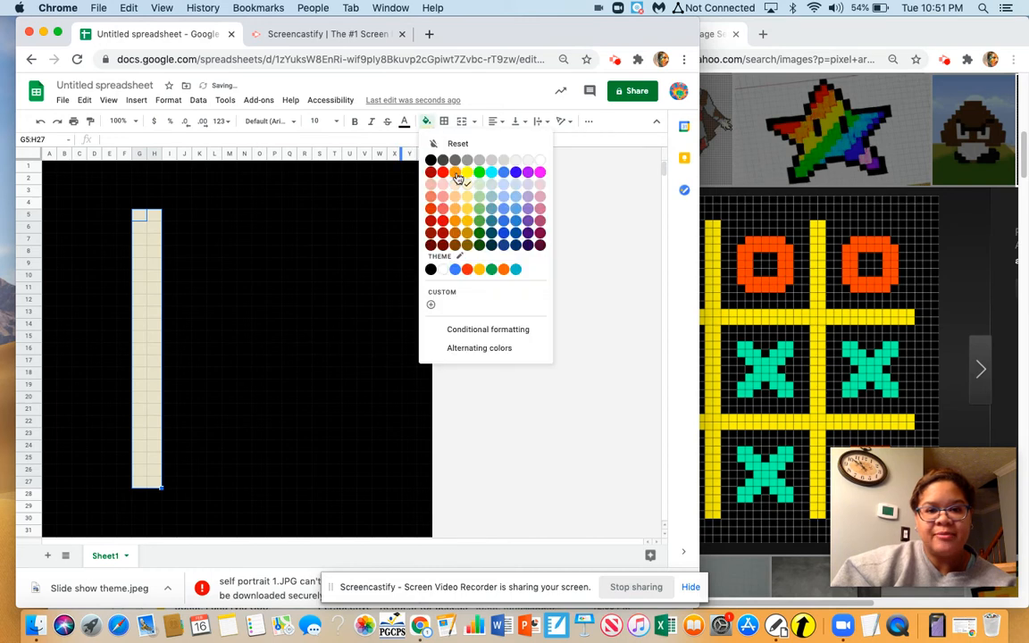
pyautogui.click(467, 170)
# - Fill cells B8:W9 with yellow as the upper horizontal bar of the grid
pyautogui.moveTo(66, 265); pyautogui.dragTo(377, 254)
pyautogui.click(426, 122)
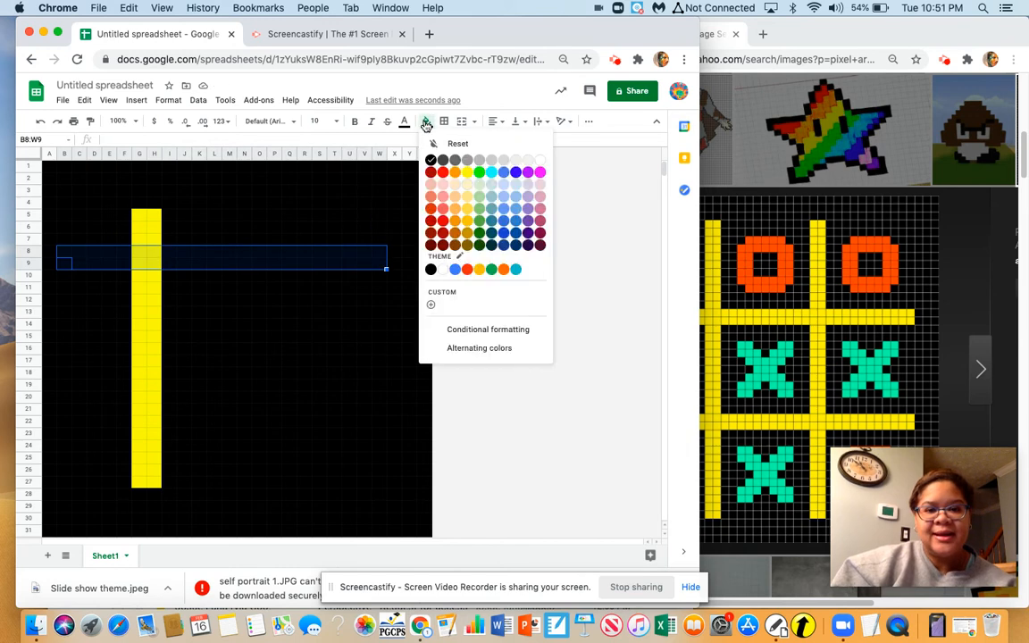
pyautogui.click(465, 169)
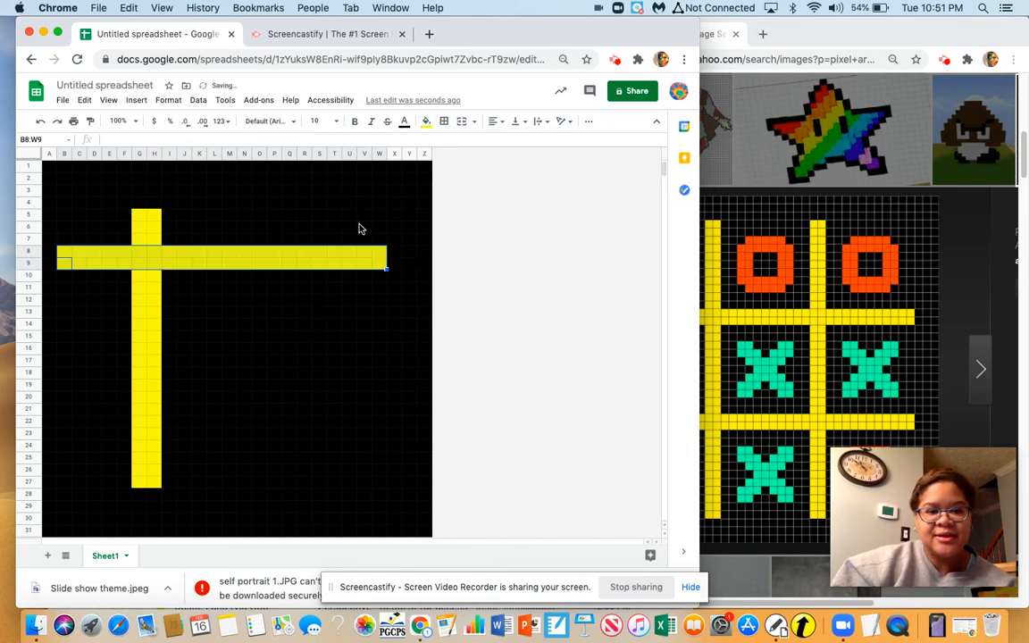
# - Fill cells Q5:R27 with yellow as the second vertical bar of the grid
pyautogui.click(293, 216)
pyautogui.moveTo(296, 218); pyautogui.dragTo(310, 482)
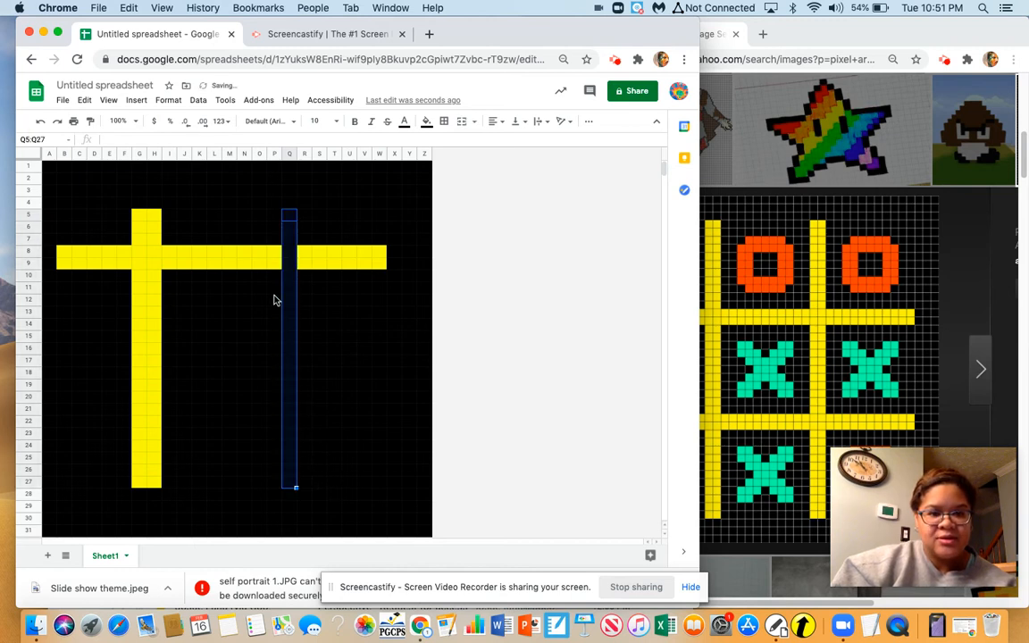
pyautogui.click(290, 218)
pyautogui.moveTo(290, 218); pyautogui.dragTo(308, 486)
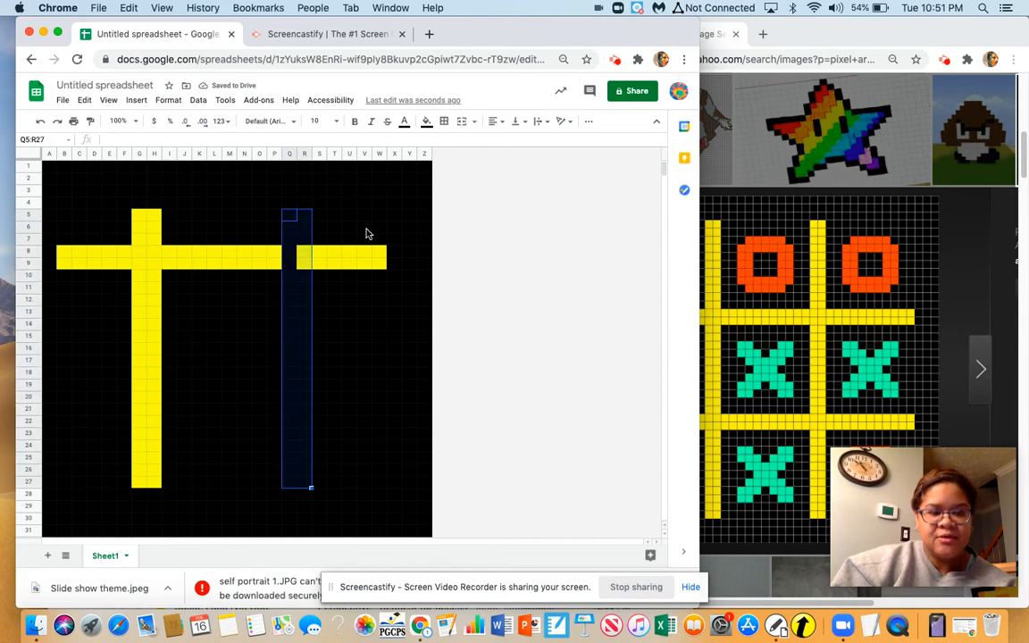
pyautogui.click(427, 121)
pyautogui.click(467, 171)
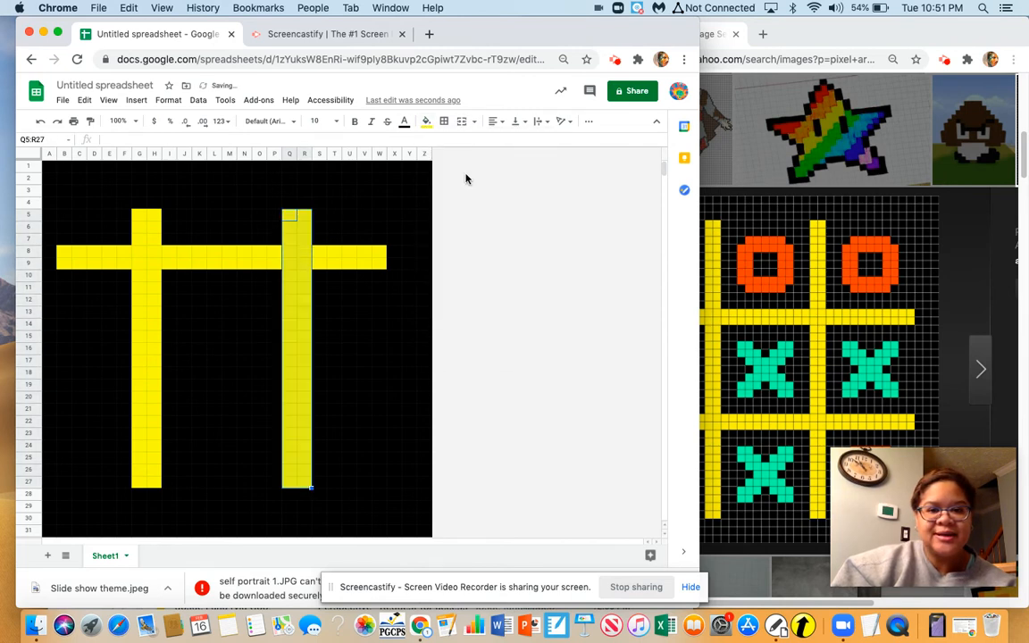
# - Fill cells B22:W23 with yellow as the lower horizontal bar of the grid
pyautogui.click(196, 364)
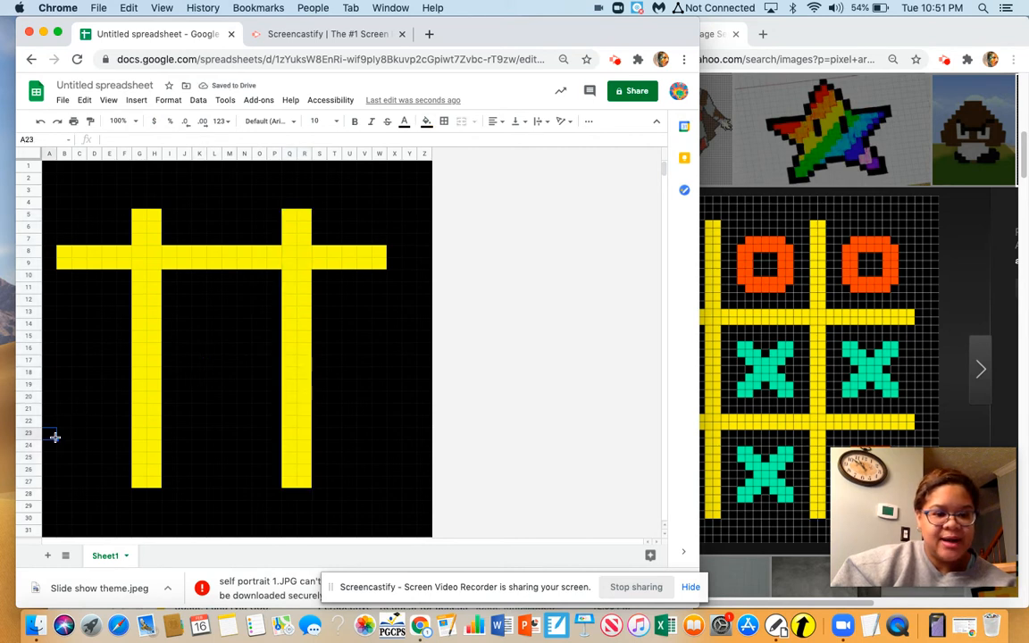
pyautogui.click(67, 423)
pyautogui.moveTo(69, 431); pyautogui.dragTo(379, 437)
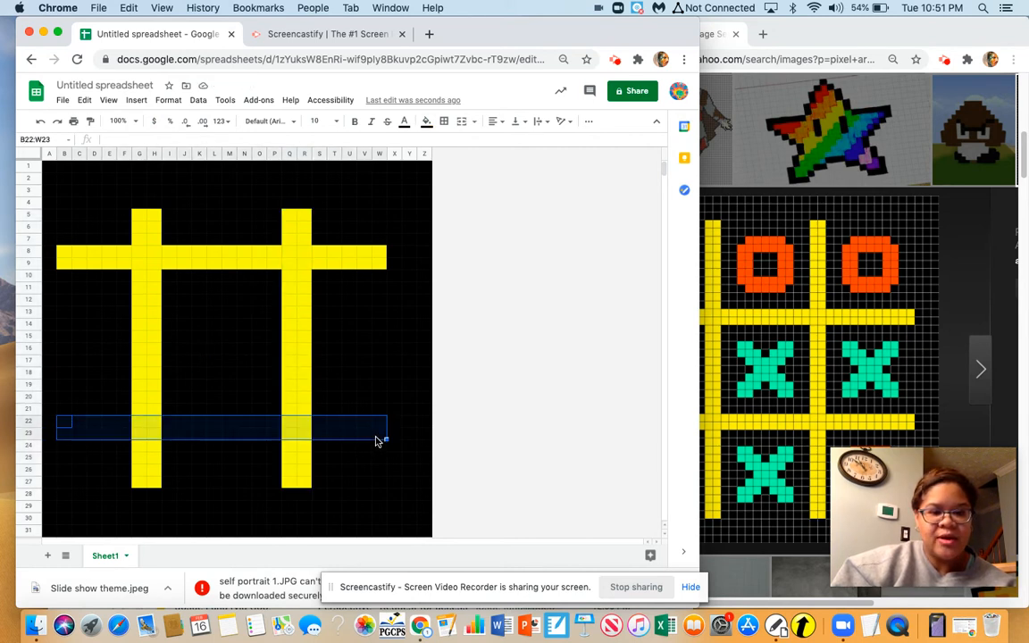
pyautogui.click(426, 120)
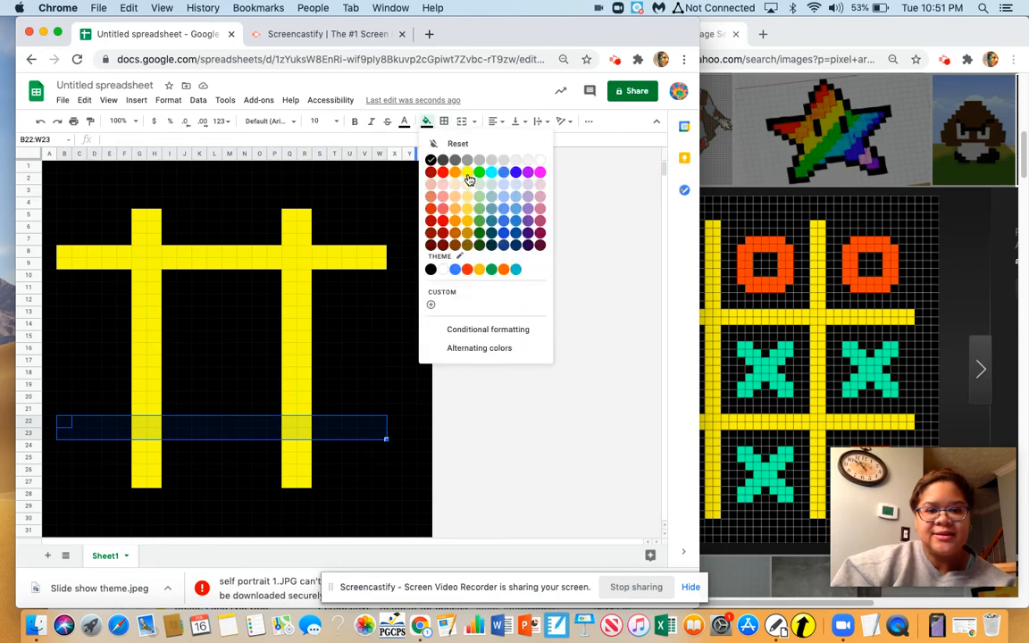
pyautogui.click(467, 173)
# - Fill cells J13, K14 and L15 with bright green to start the X's falling diagonal in the centre square
pyautogui.click(231, 366)
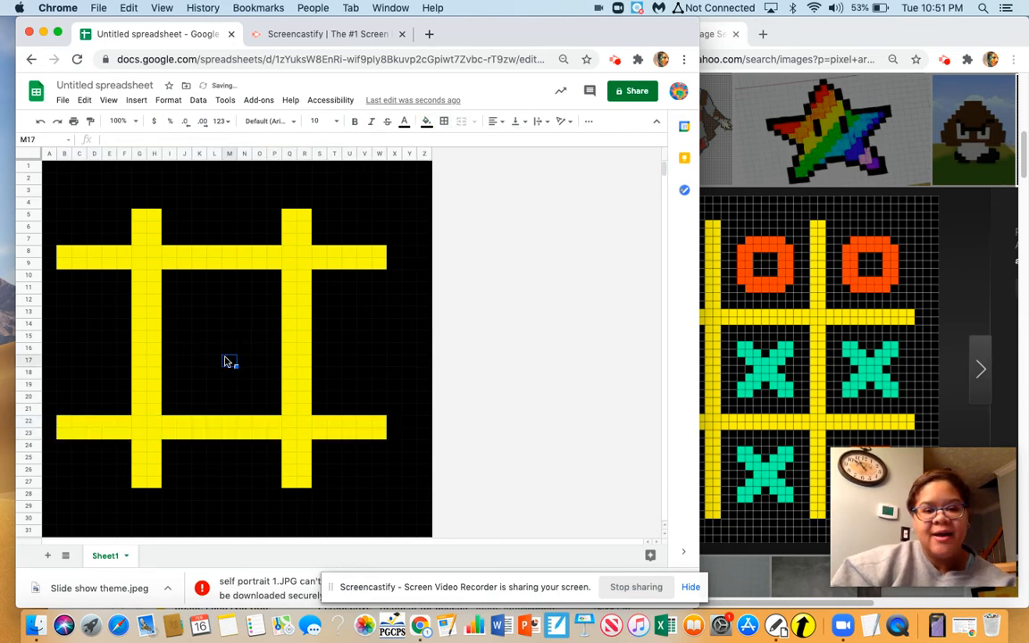
pyautogui.click(184, 309)
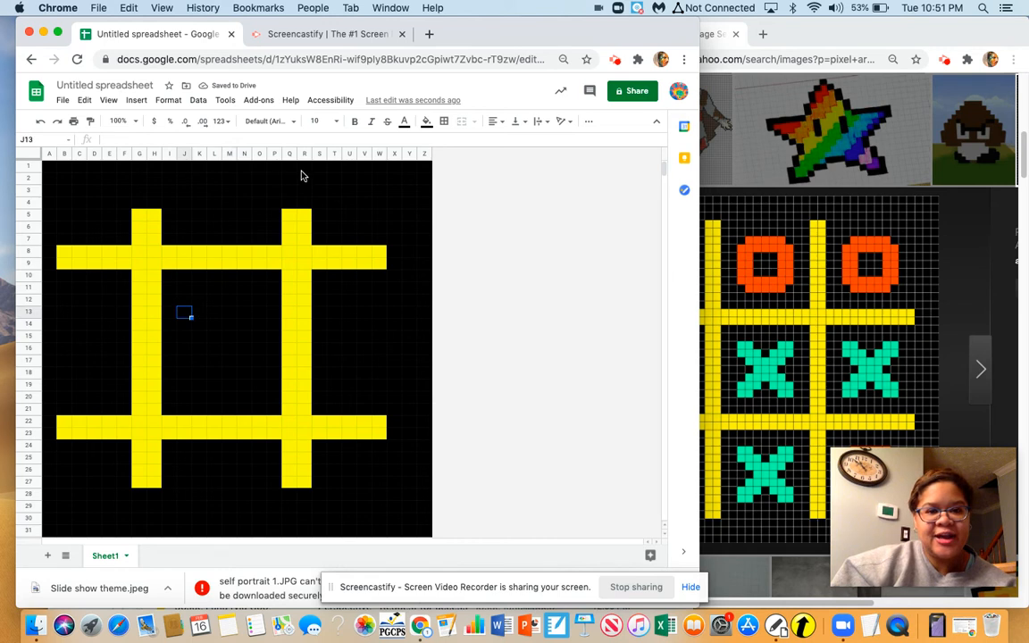
pyautogui.click(426, 120)
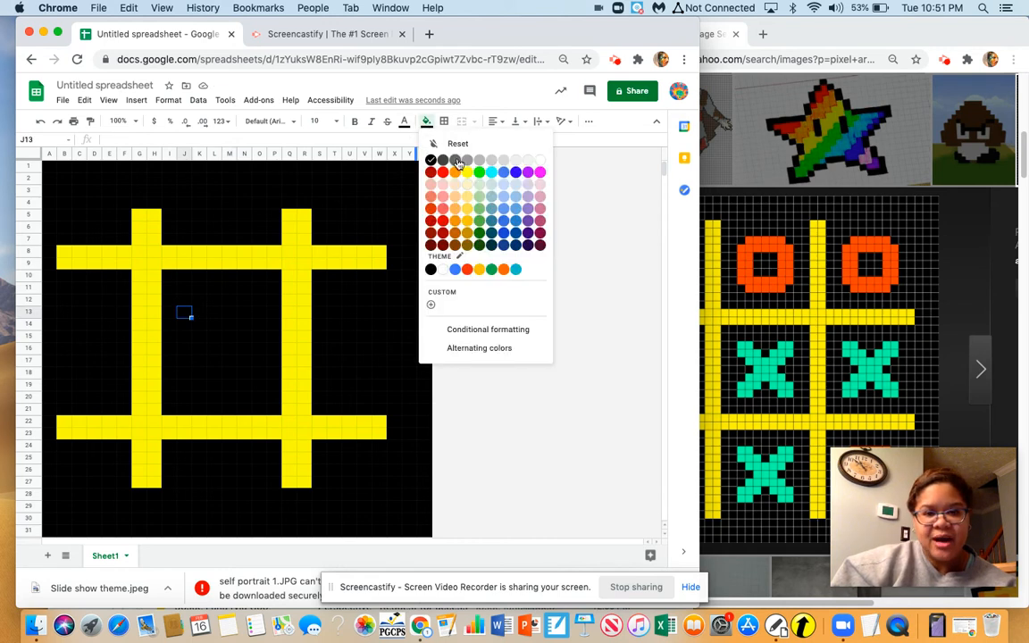
pyautogui.click(478, 176)
pyautogui.click(199, 323)
pyautogui.click(426, 120)
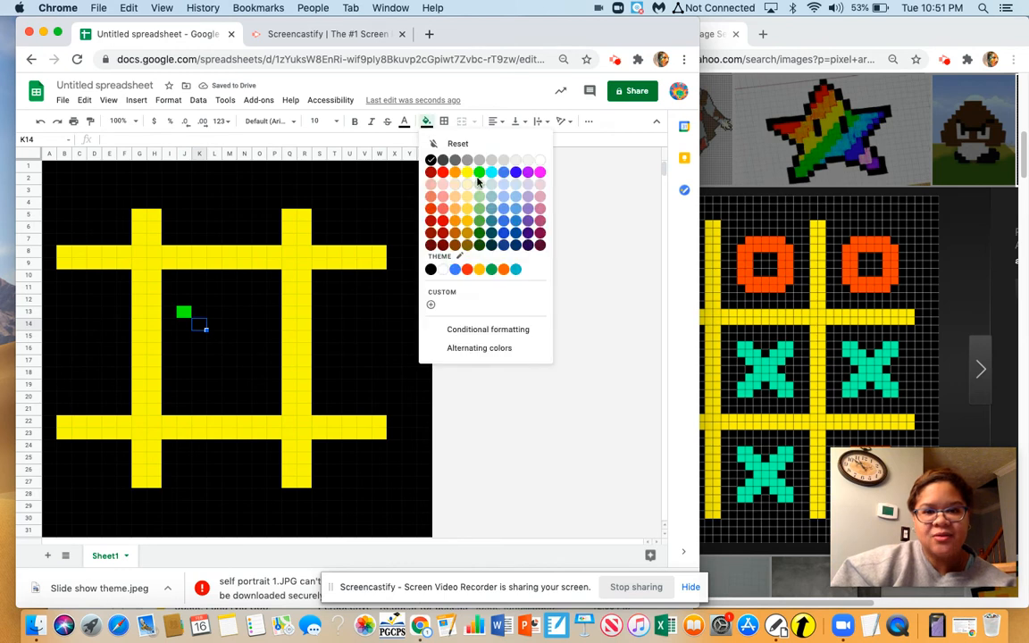
pyautogui.click(479, 176)
pyautogui.click(214, 335)
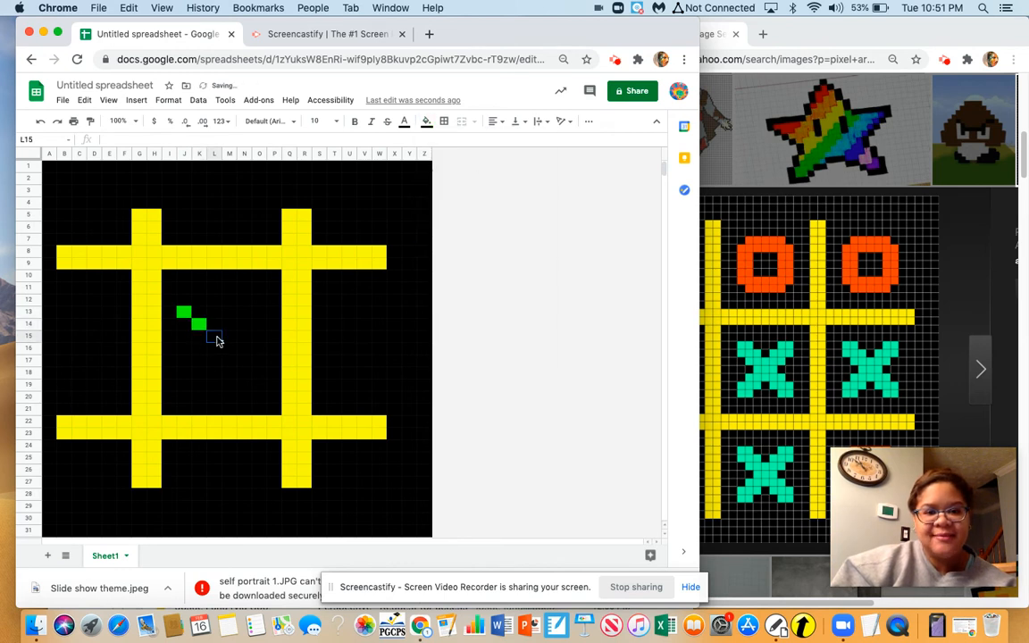
pyautogui.click(426, 121)
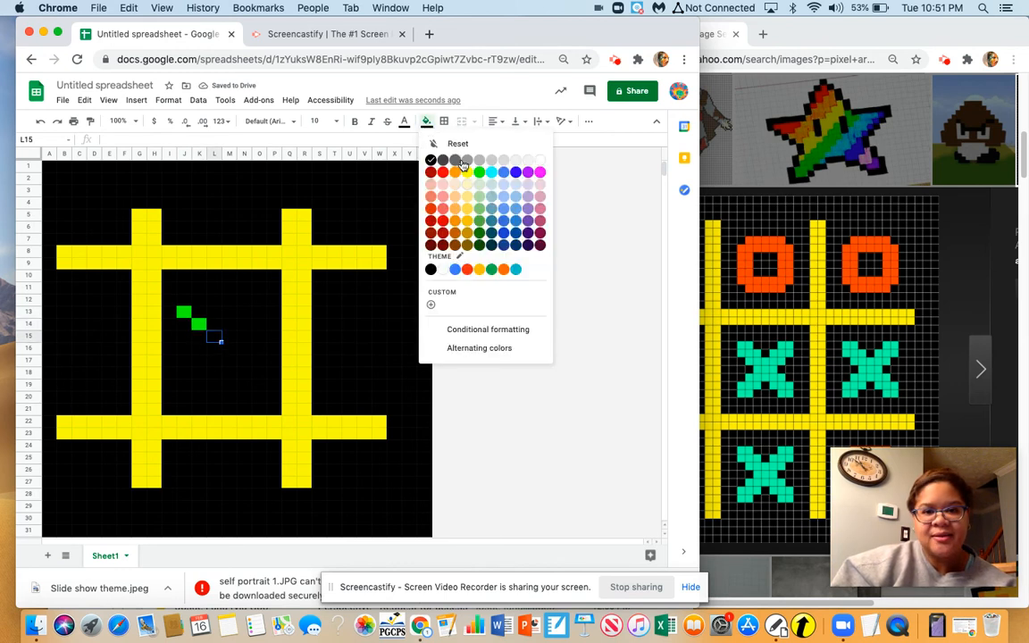
pyautogui.click(480, 174)
# - Fill cells M16 and N17 with the same bright green to complete the X's falling diagonal
pyautogui.click(229, 348)
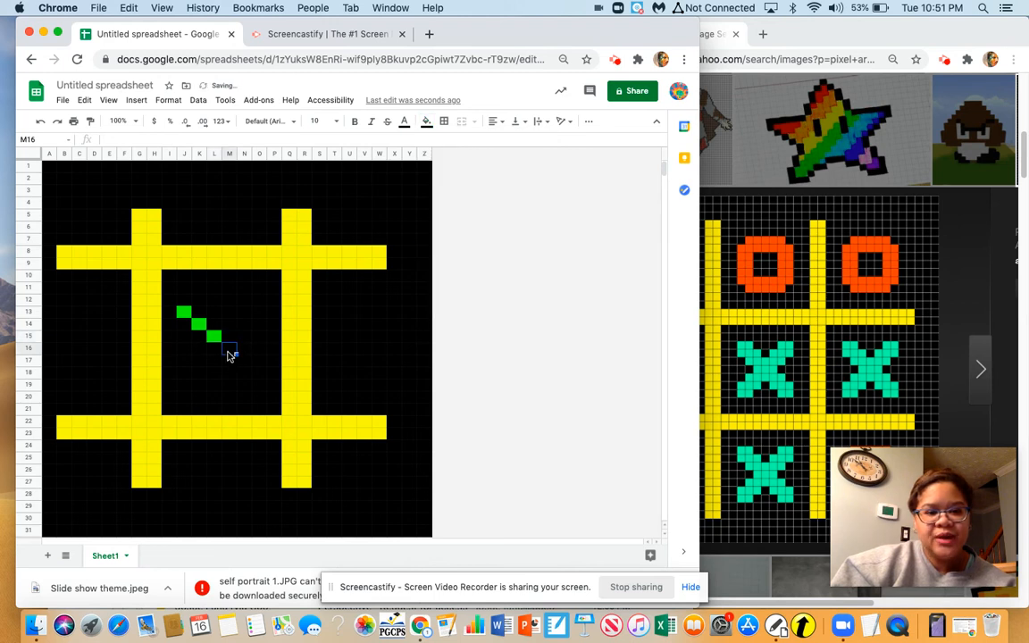
pyautogui.click(426, 120)
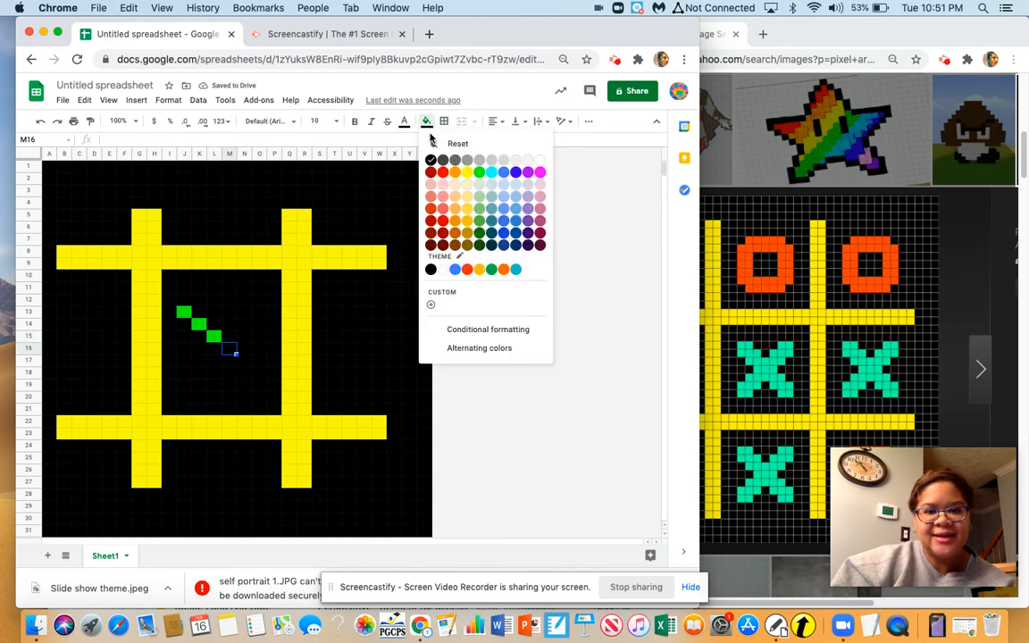
pyautogui.click(485, 176)
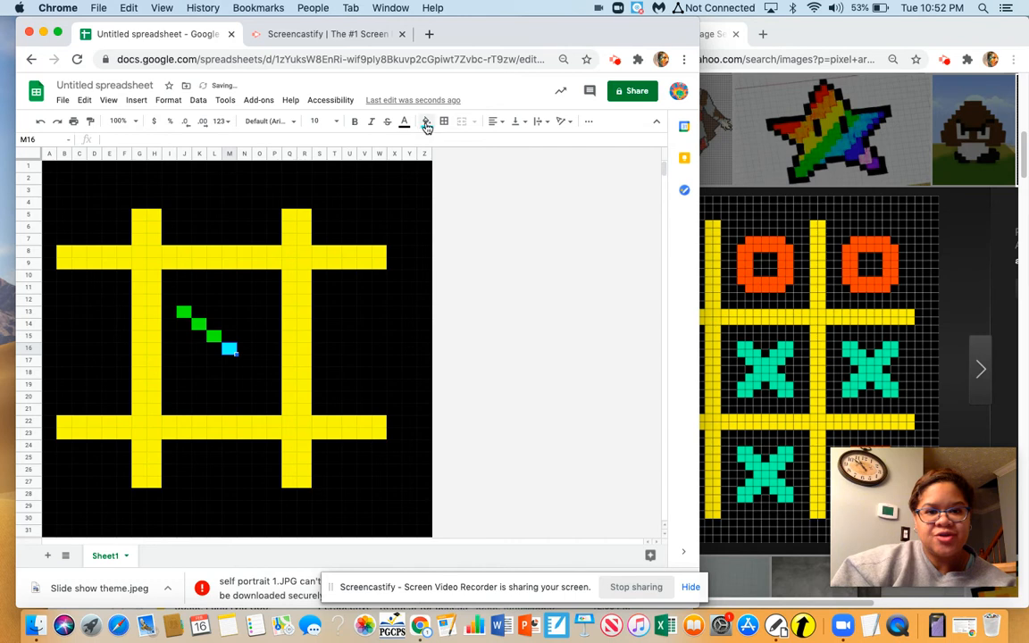
pyautogui.click(426, 120)
pyautogui.click(480, 173)
pyautogui.click(244, 362)
pyautogui.click(426, 122)
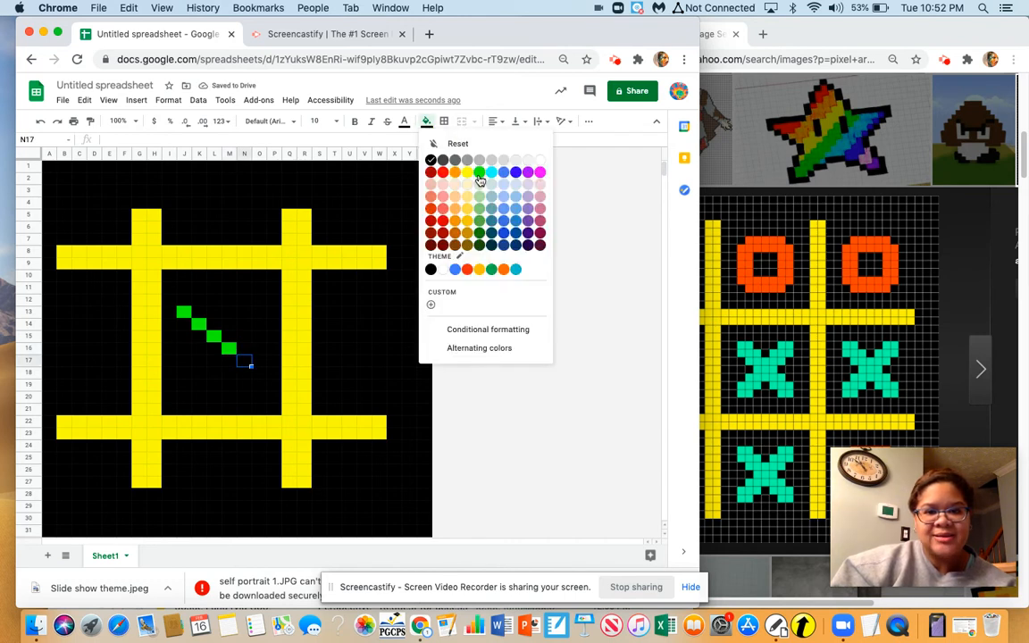
pyautogui.click(480, 173)
# - Fill cells J17 and K16 with green as the lower half of the X's rising diagonal
pyautogui.click(184, 360)
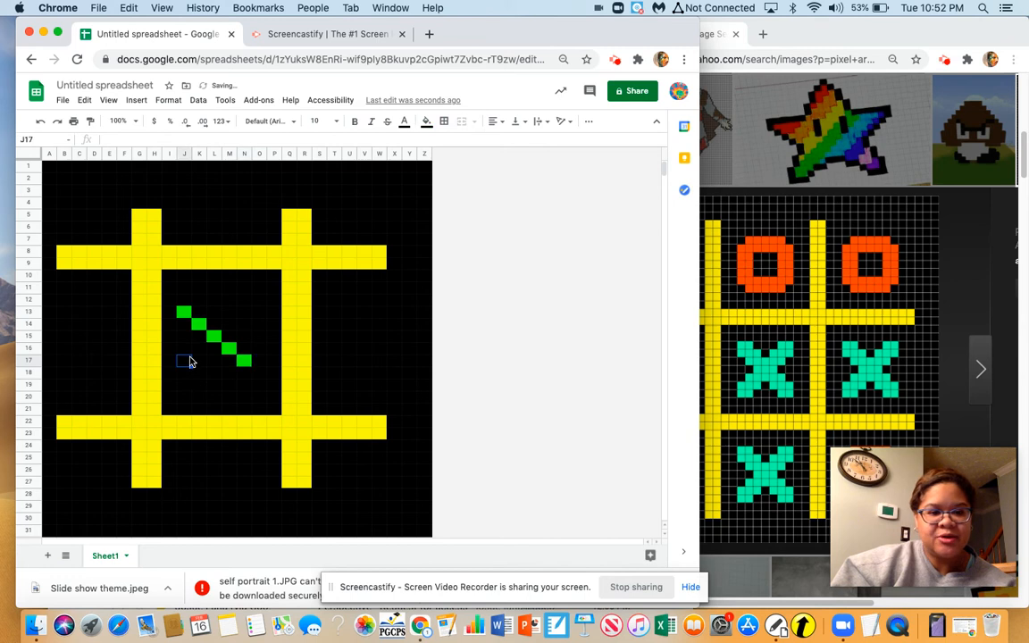
pyautogui.click(427, 122)
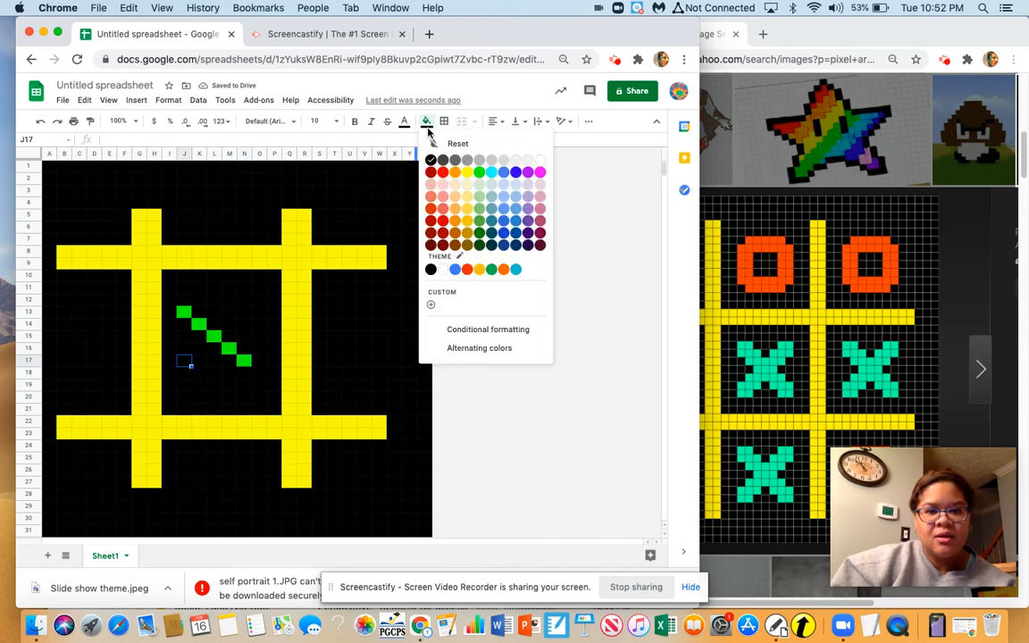
pyautogui.click(480, 173)
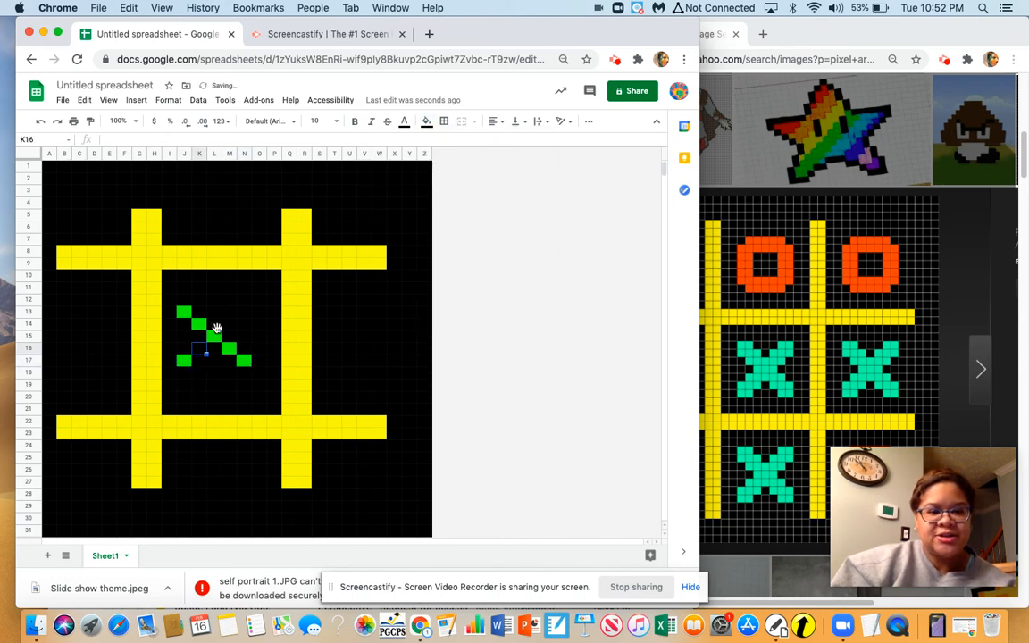
pyautogui.click(427, 123)
pyautogui.click(474, 171)
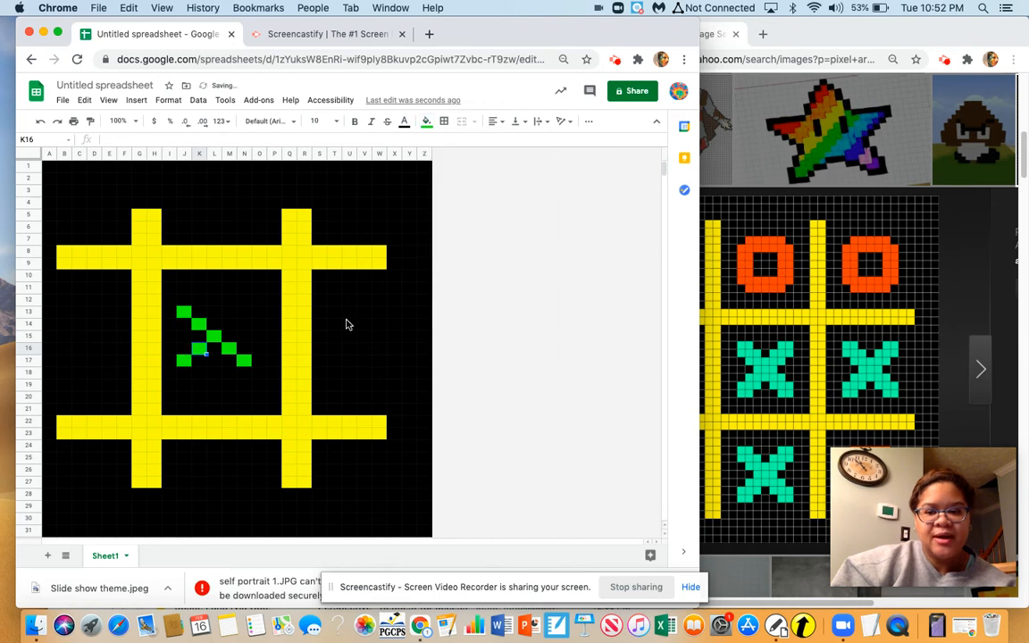
# - Fill cells M14 and N13 with green to finish the X in the centre square
pyautogui.click(230, 324)
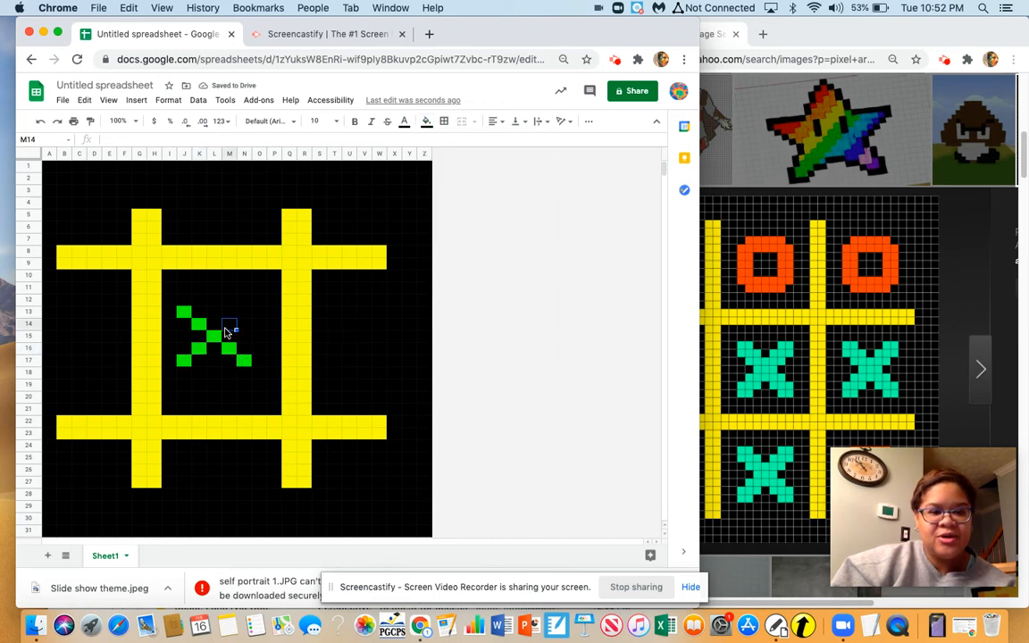
pyautogui.click(427, 123)
pyautogui.click(479, 172)
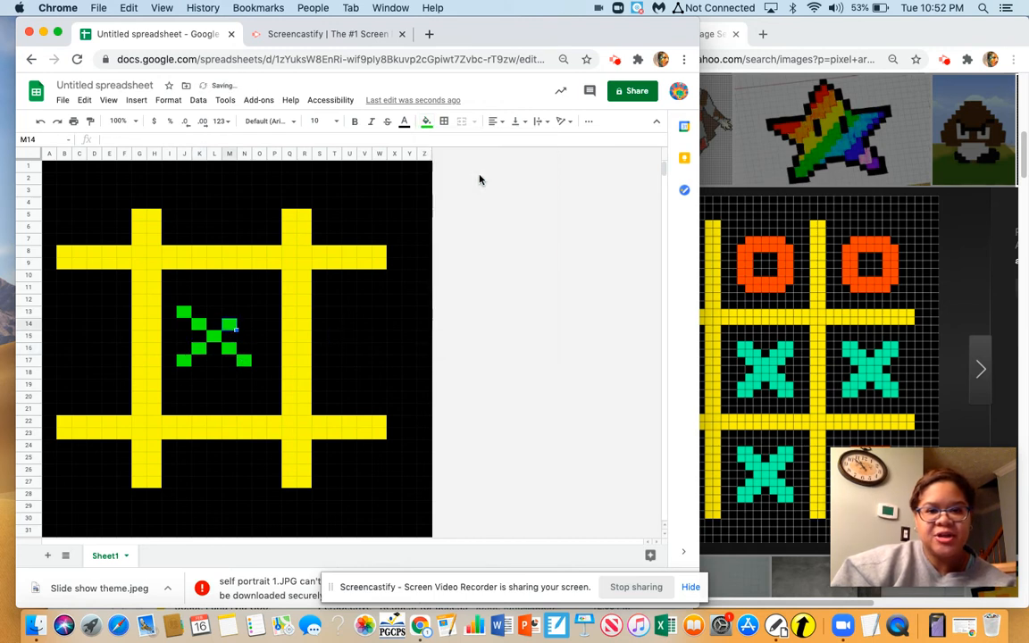
pyautogui.click(245, 313)
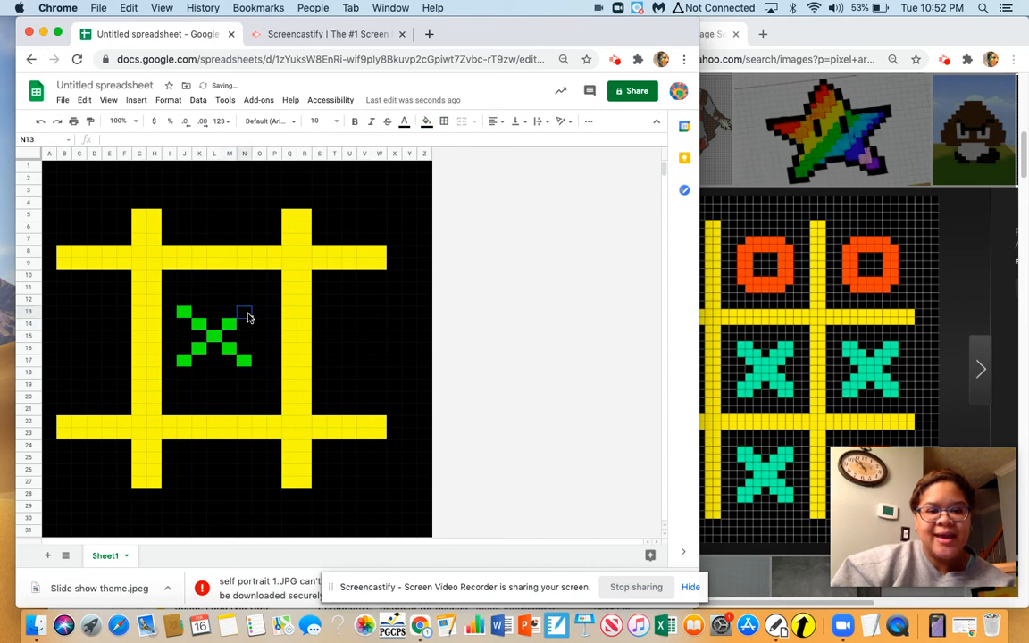
pyautogui.click(427, 122)
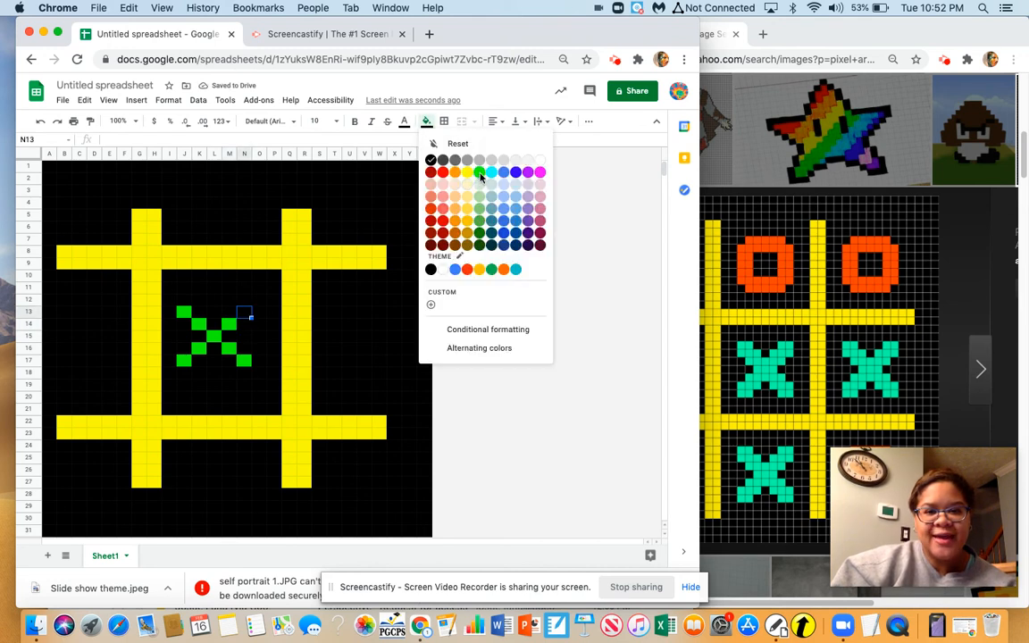
pyautogui.click(480, 173)
pyautogui.click(348, 328)
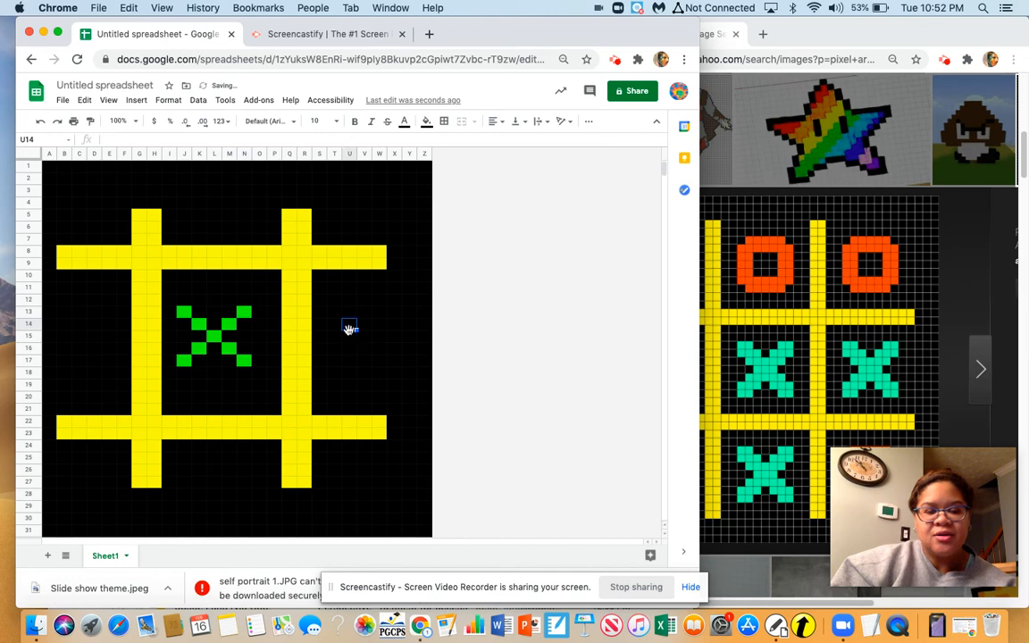
pyautogui.click(349, 313)
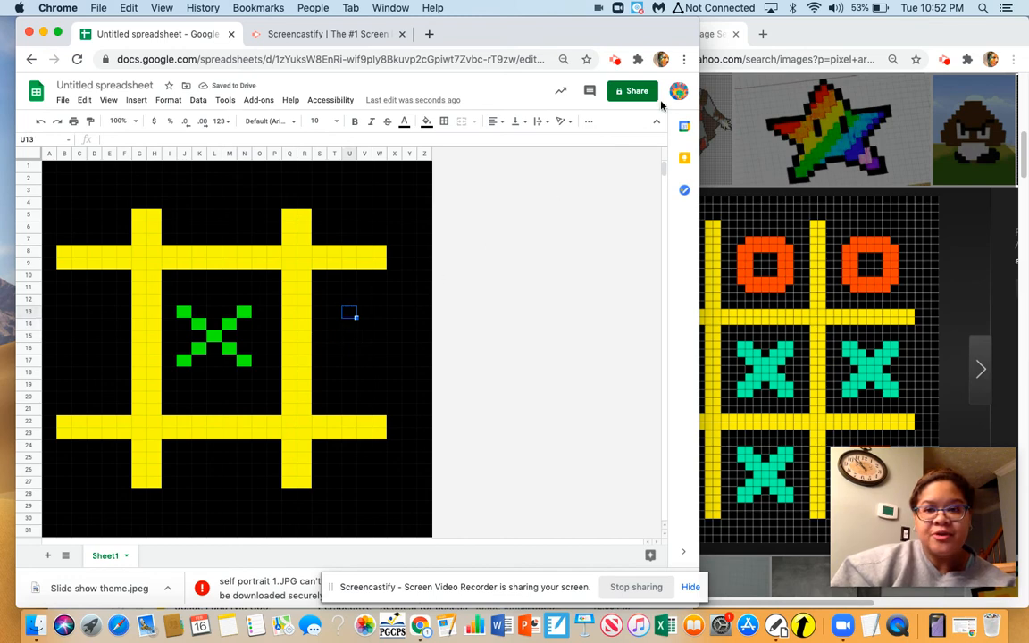
# - Search for "Google Pixelated art" in a new tab of the reference browser window and show the image results
pyautogui.click(769, 24)
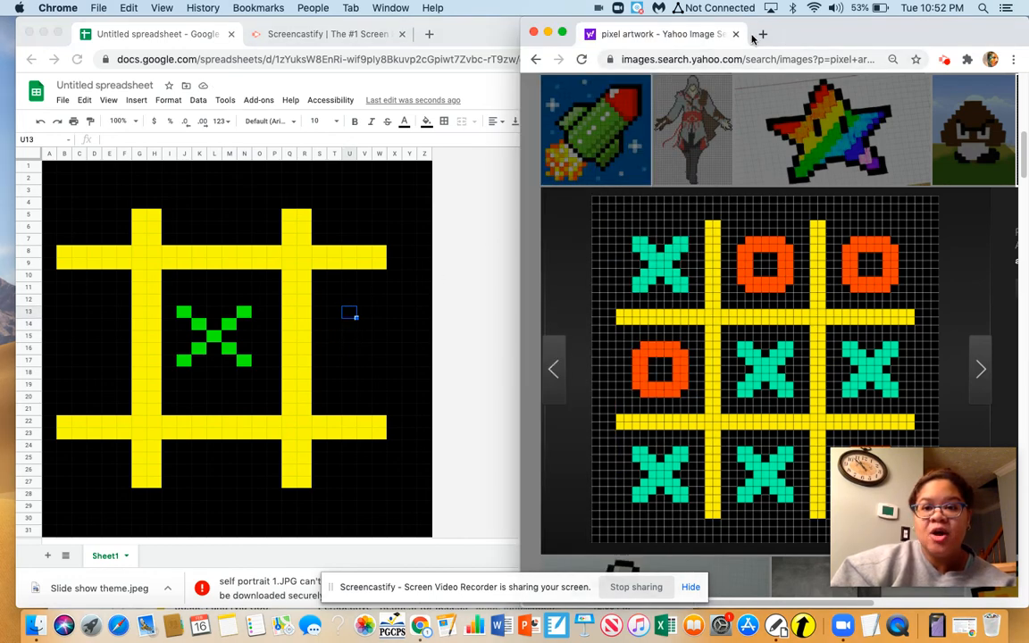
pyautogui.click(760, 34)
pyautogui.write('Google Pix')
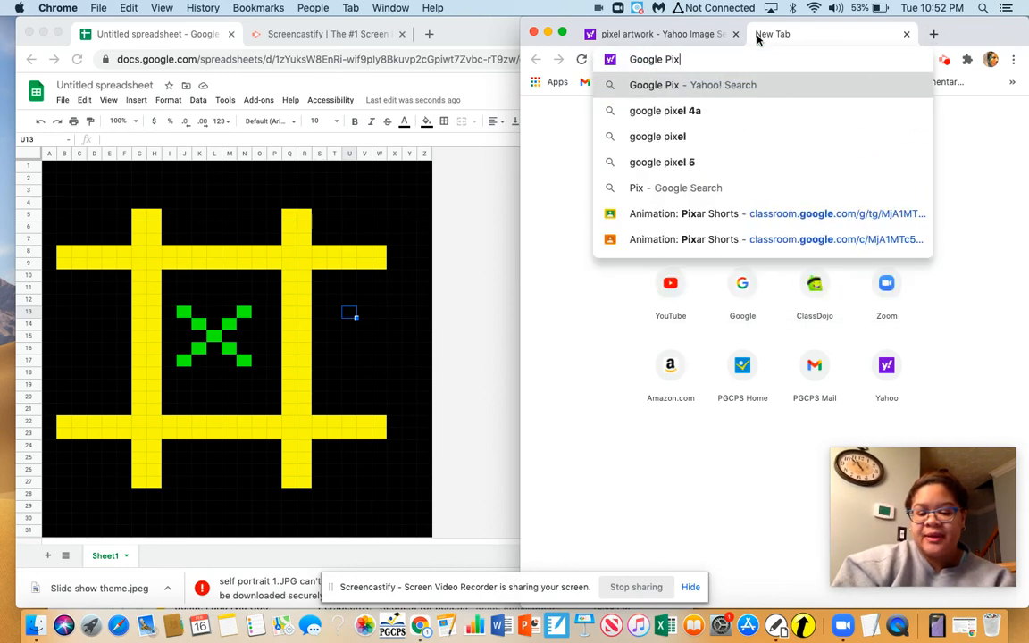
pyautogui.write('elated')
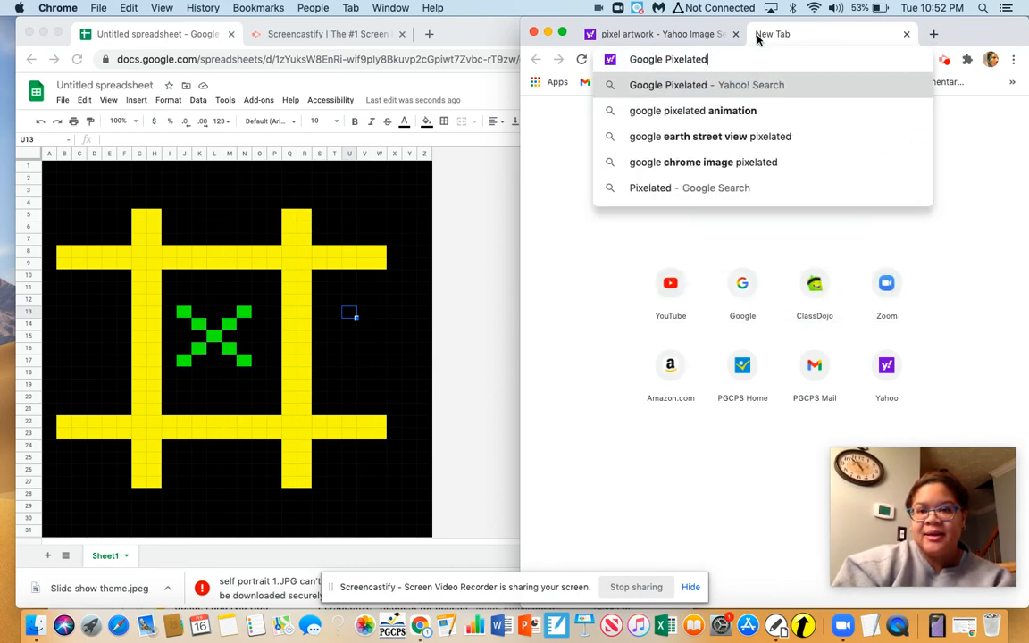
pyautogui.write(' art')
pyautogui.press('Return')
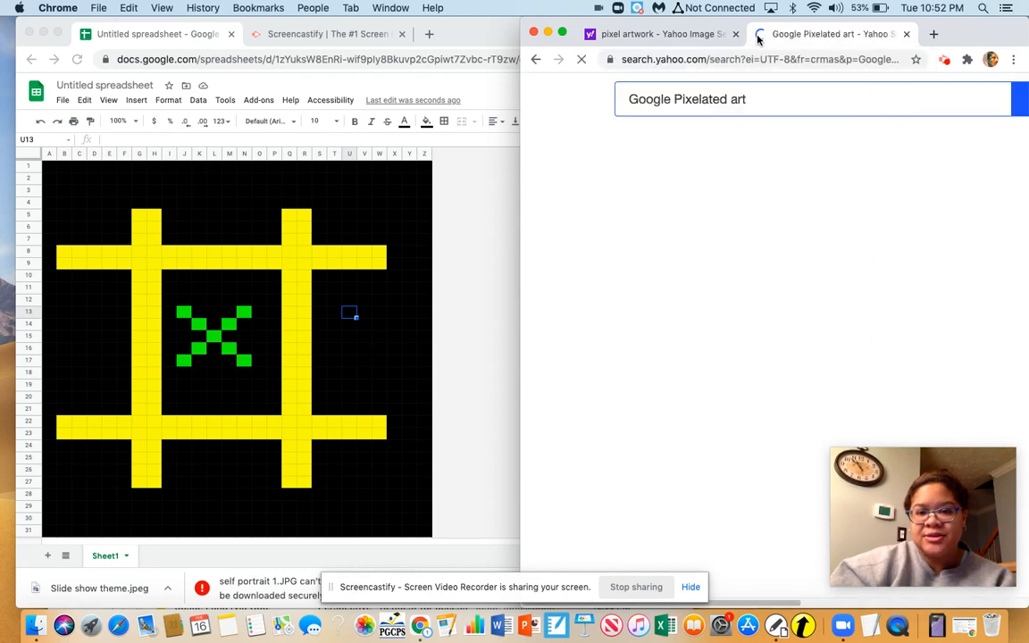
pyautogui.click(715, 139)
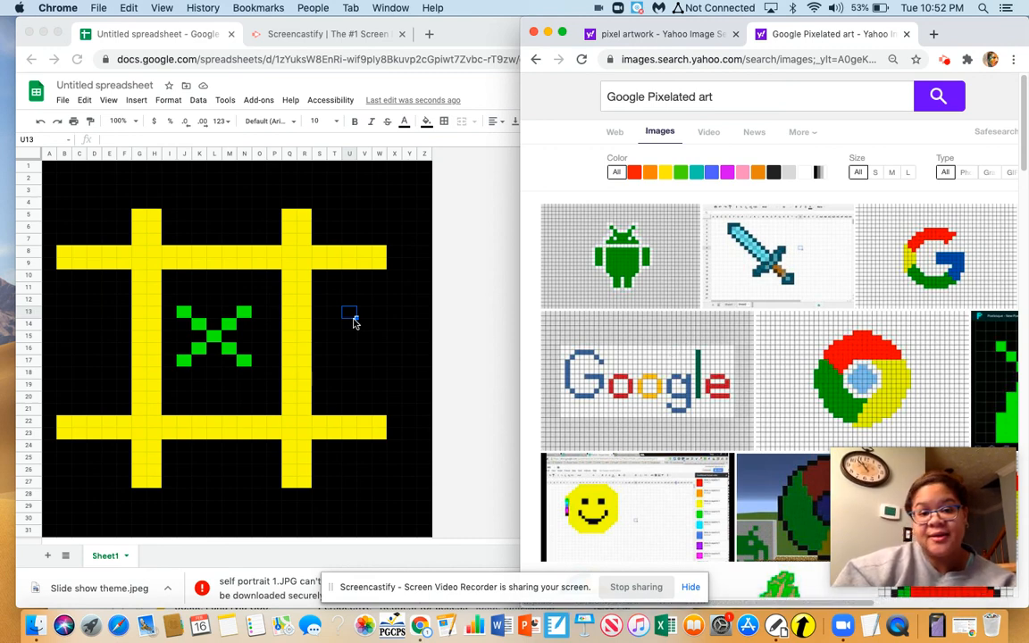
# - Back in the spreadsheet, fill cells U13 and V12 with red to start the O in the middle-right square
pyautogui.click(352, 315)
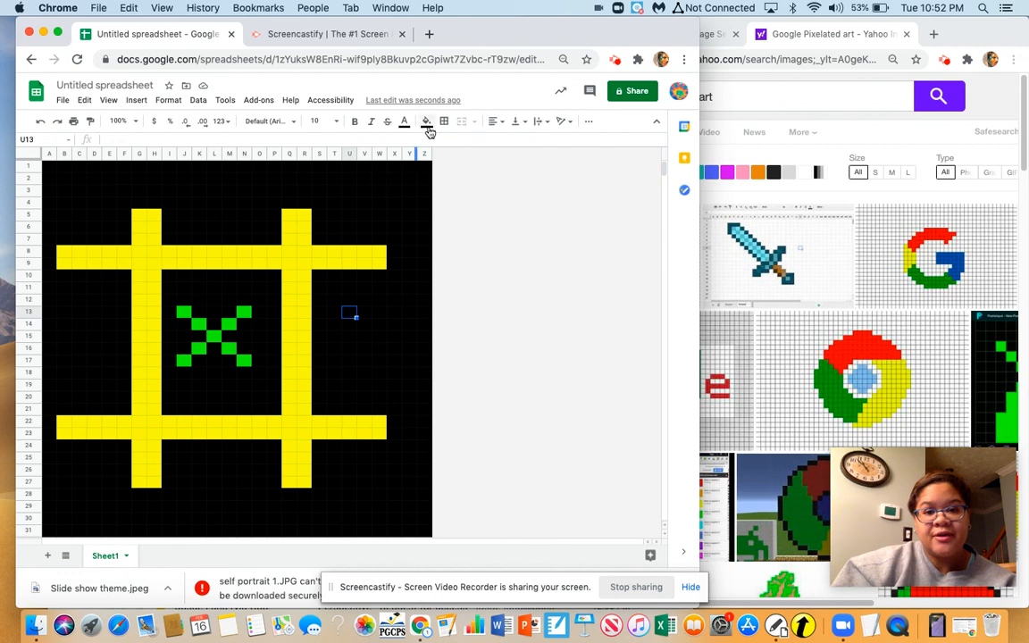
pyautogui.click(426, 121)
pyautogui.click(399, 172)
pyautogui.click(363, 302)
pyautogui.click(426, 121)
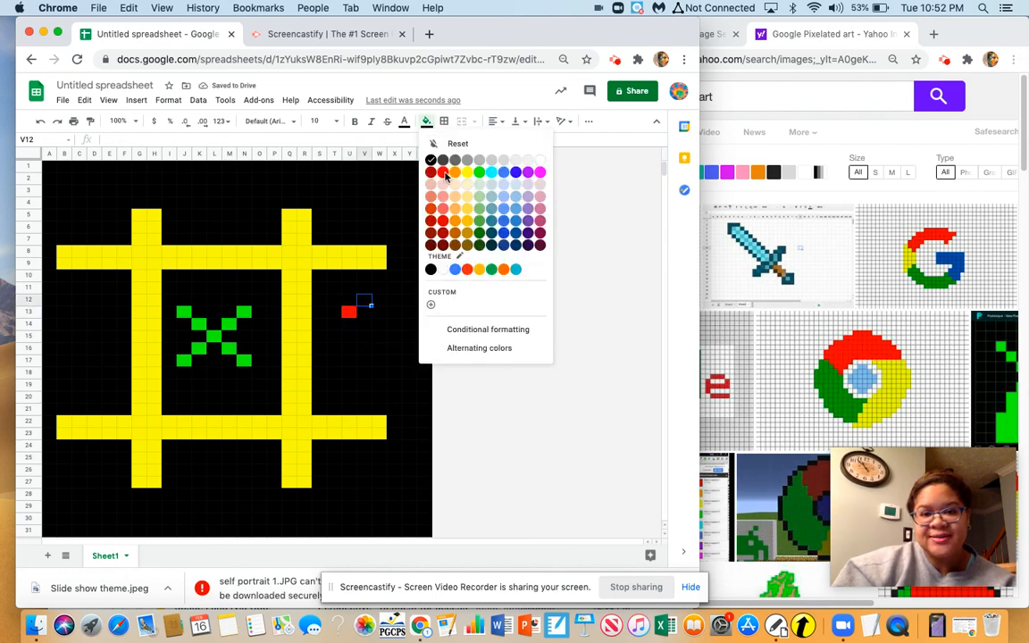
pyautogui.click(443, 174)
pyautogui.click(382, 301)
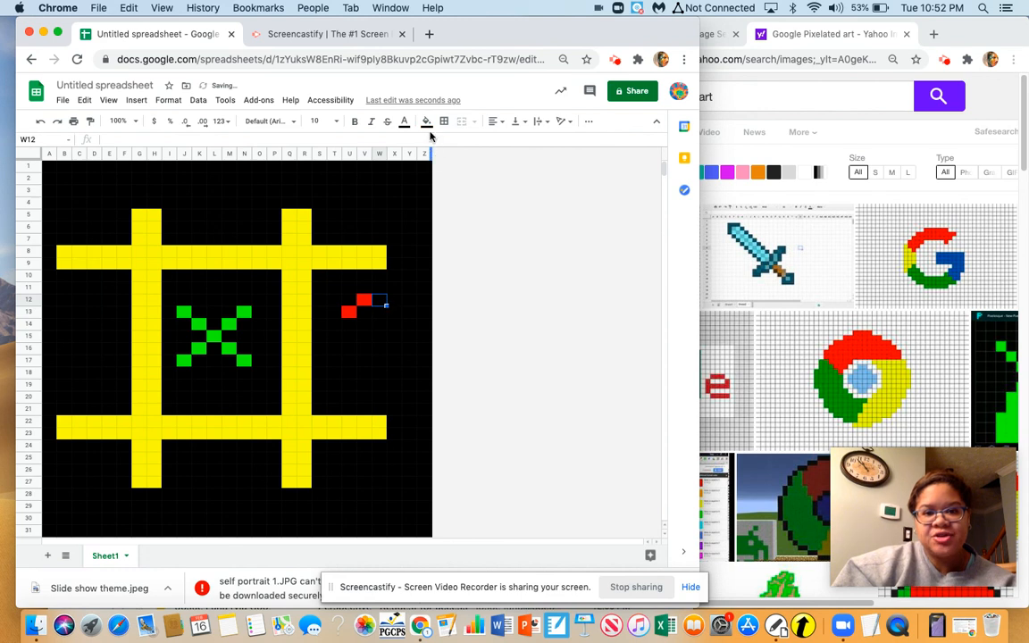